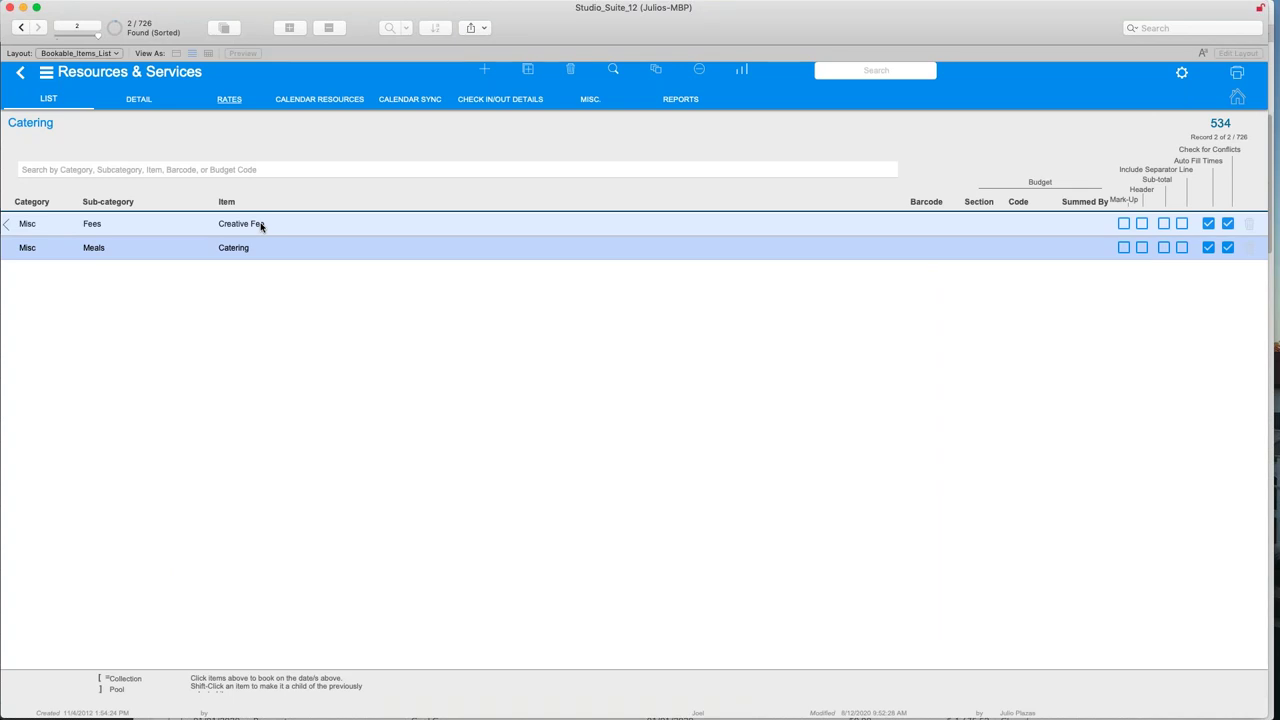
- Open the Creative Fee 1 rate and review the item type and account options in its external accounting details
left_click(241, 223)
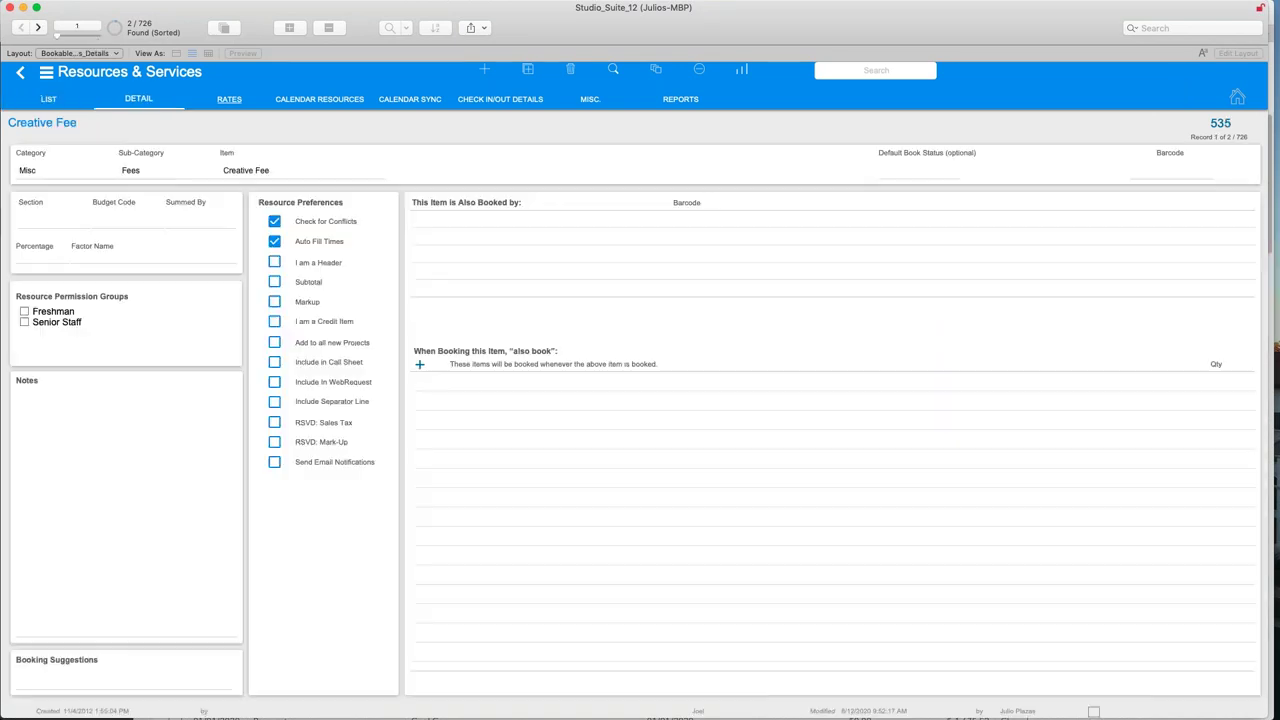
left_click(229, 100)
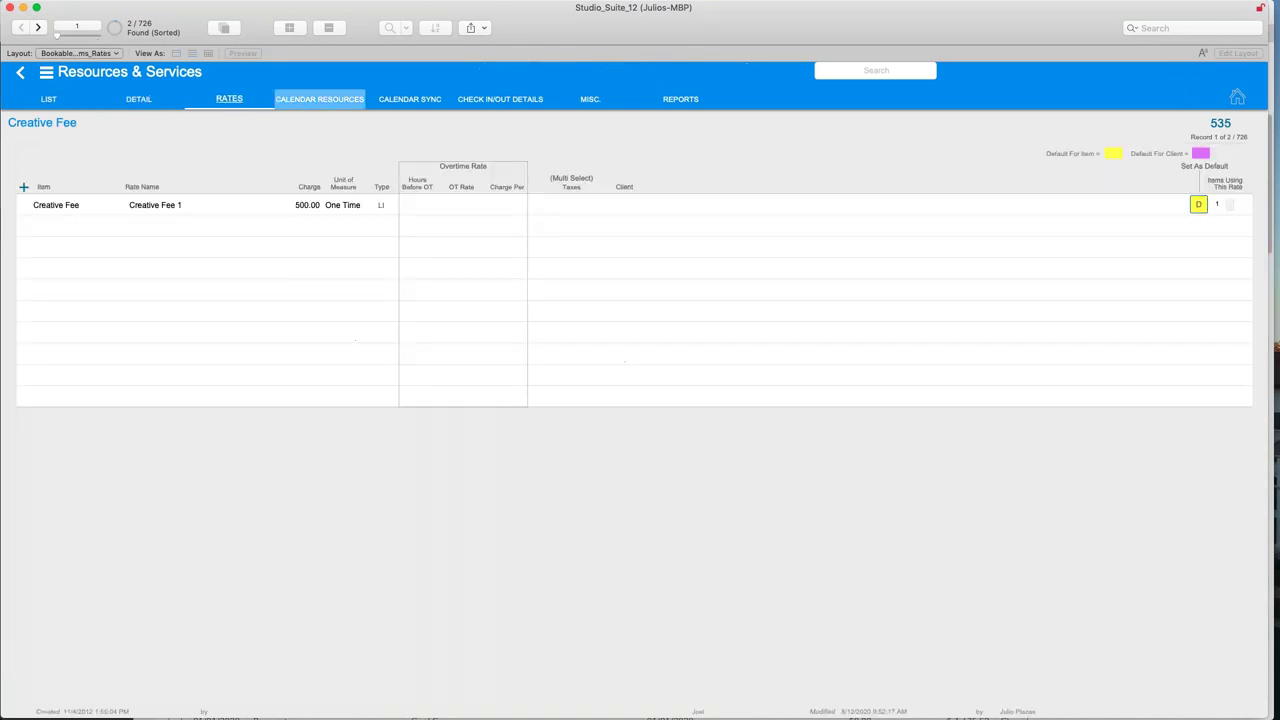
left_click(177, 206)
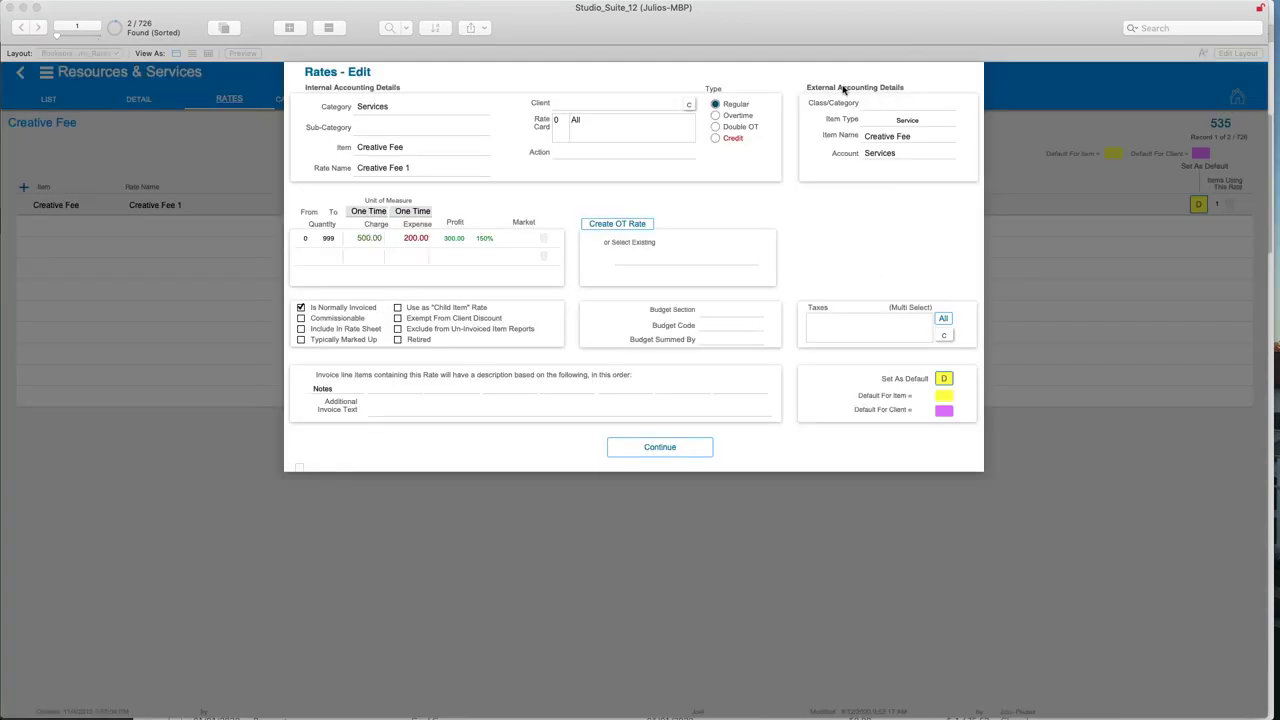
left_click(902, 121)
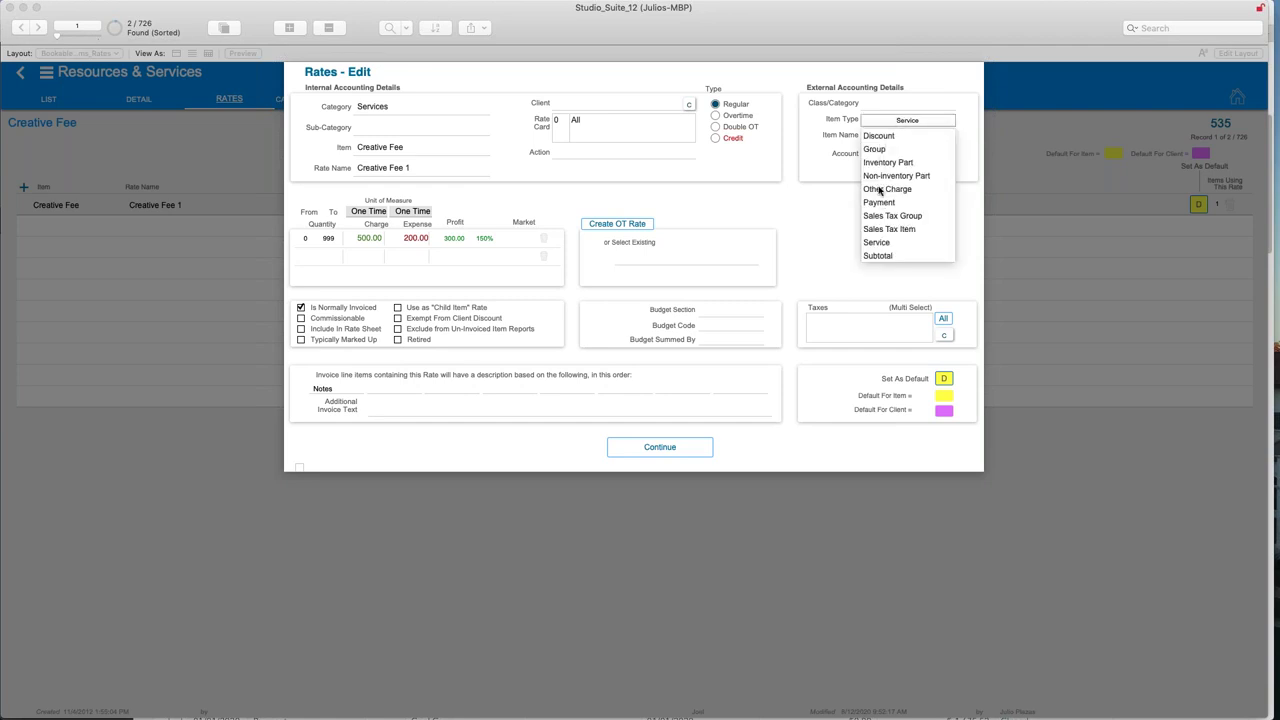
left_click(833, 236)
left_click(900, 154)
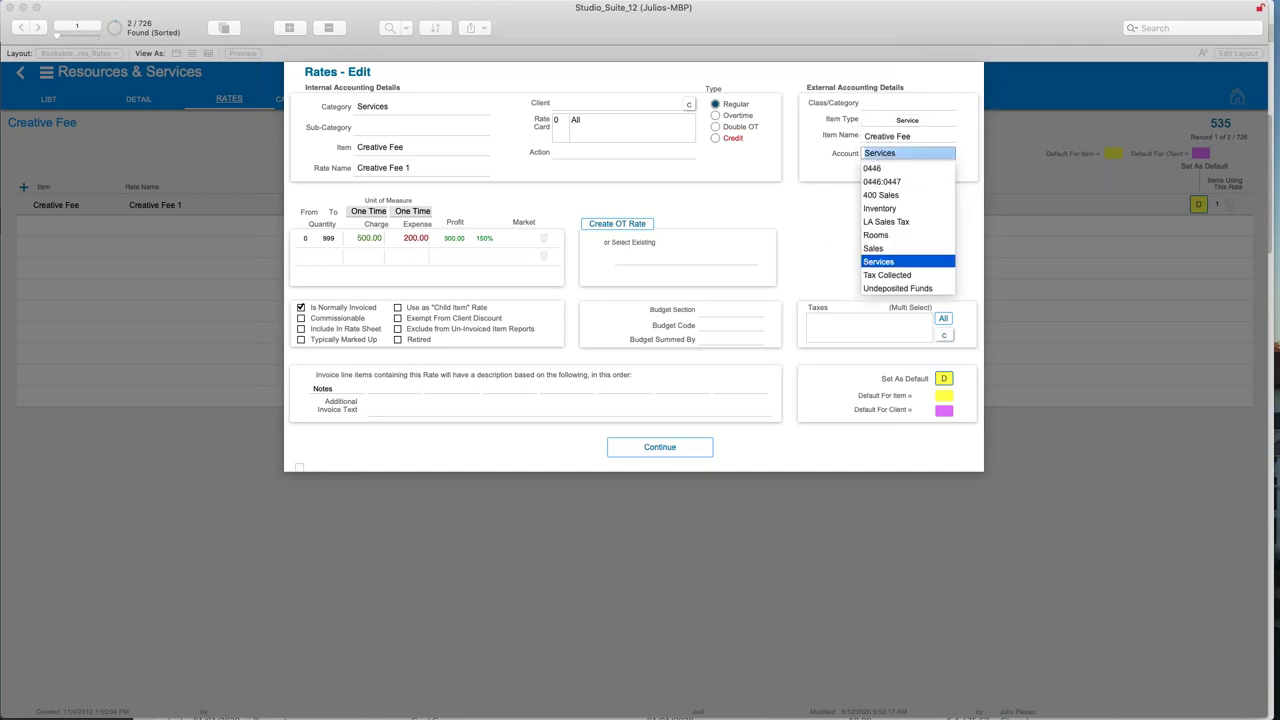
left_click(819, 225)
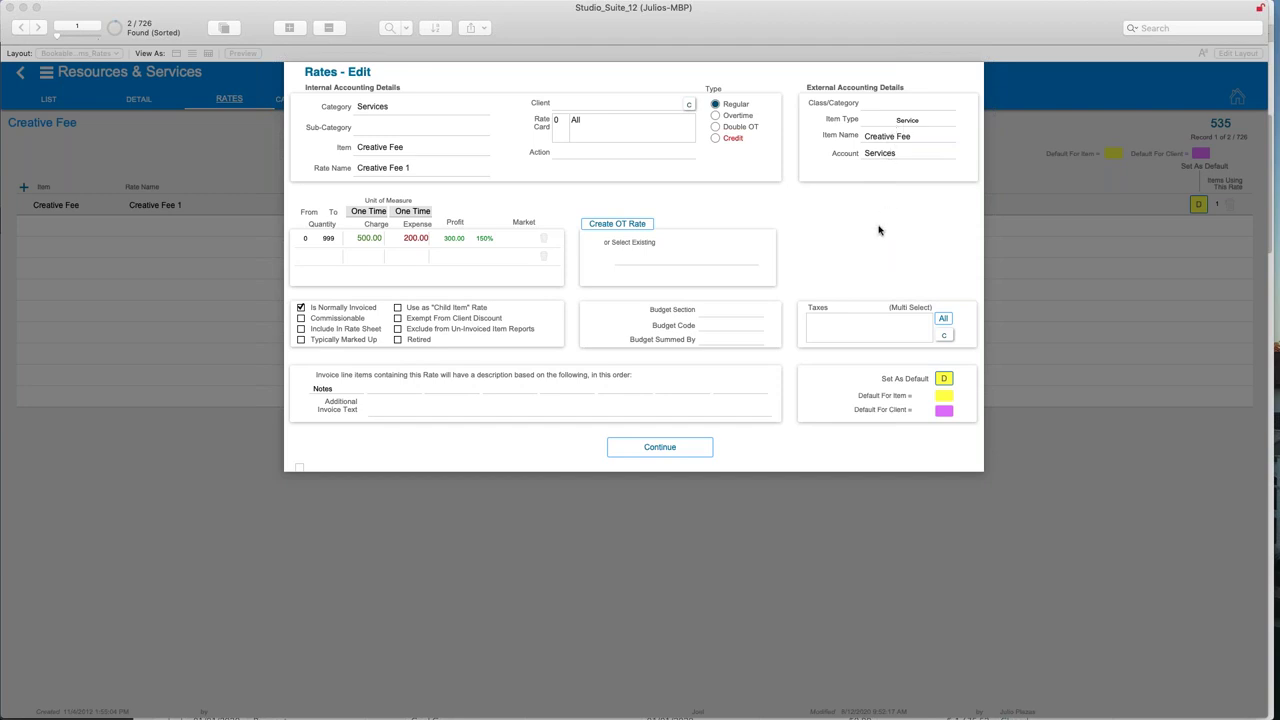
left_click(688, 449)
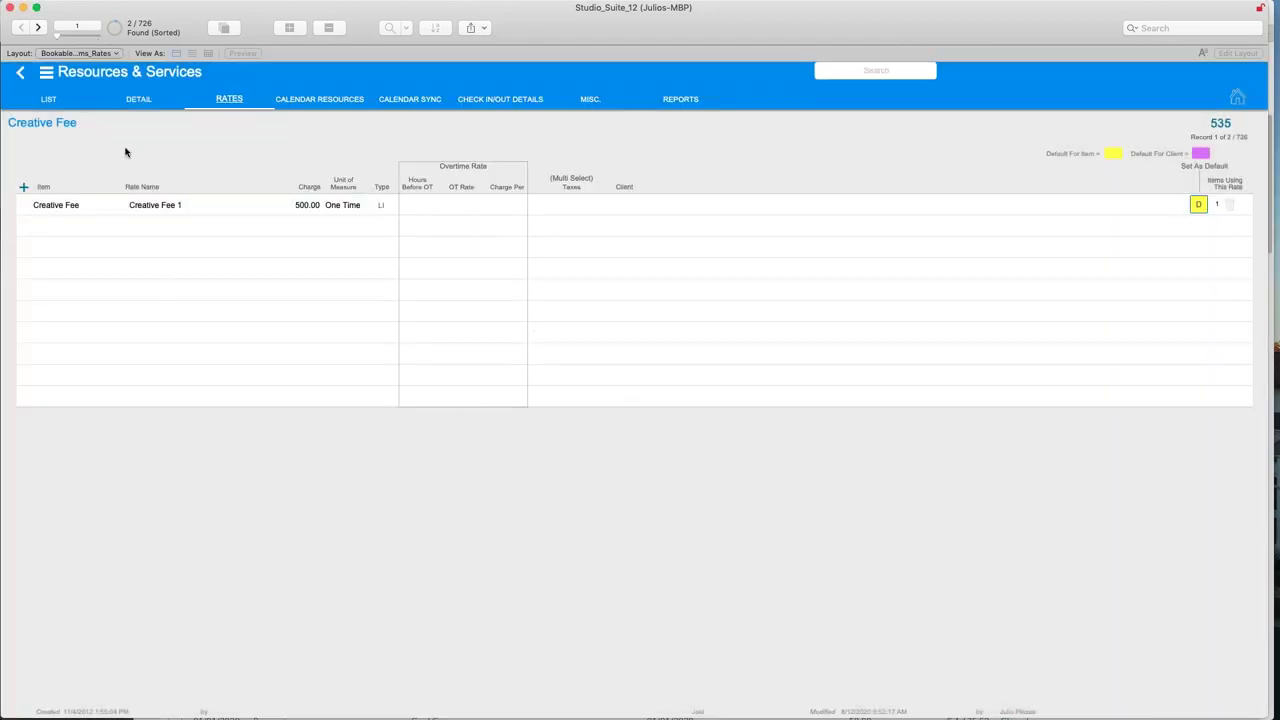
- Return to the home dashboard and open the Projects module
left_click(47, 73)
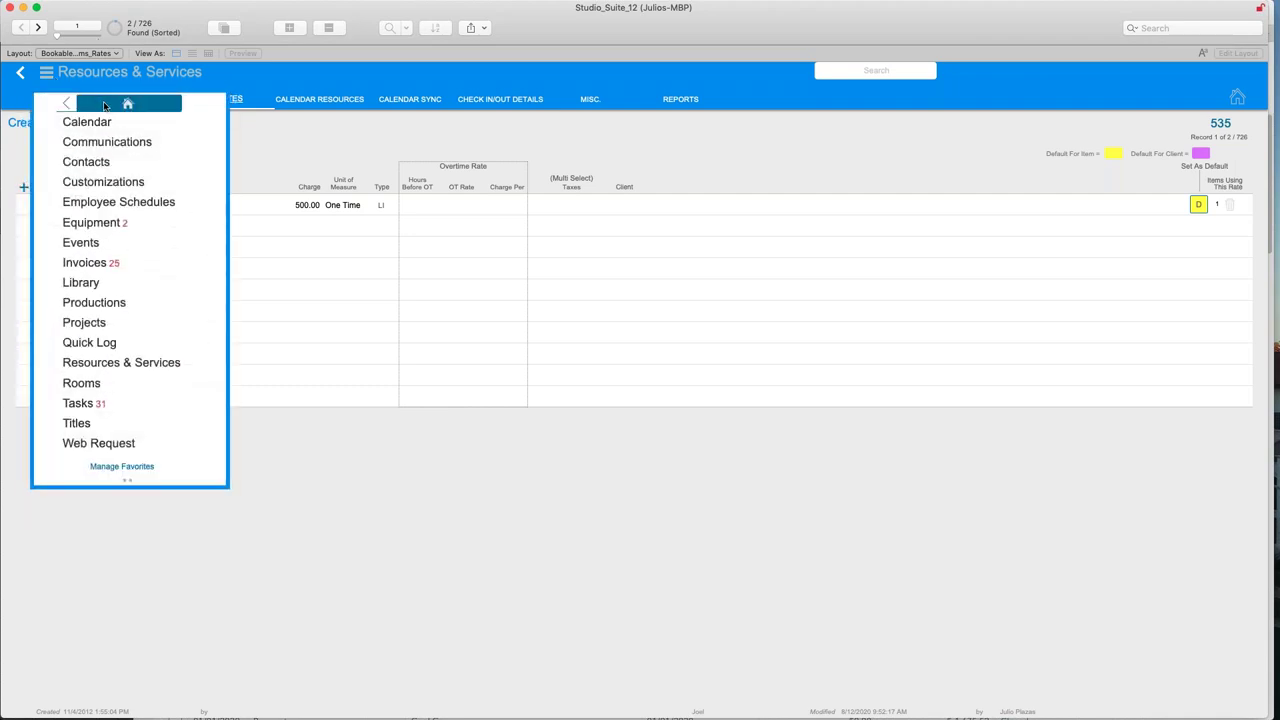
left_click(105, 106)
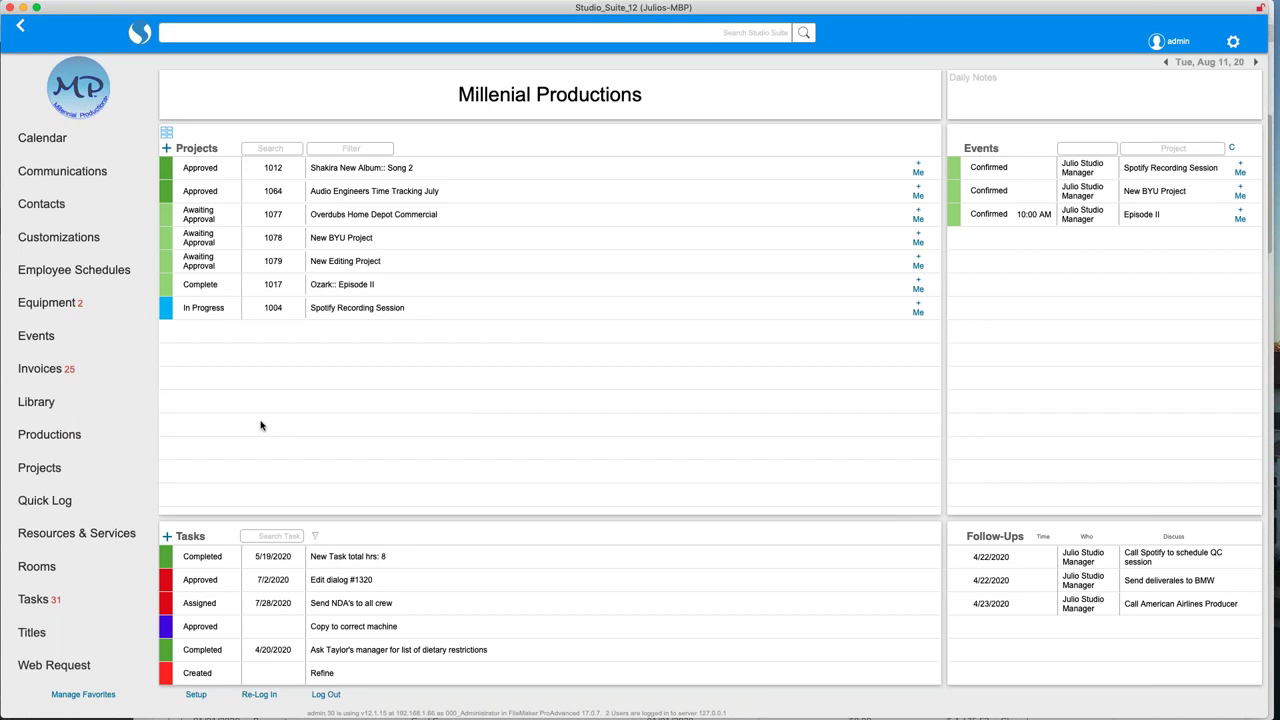
left_click(71, 467)
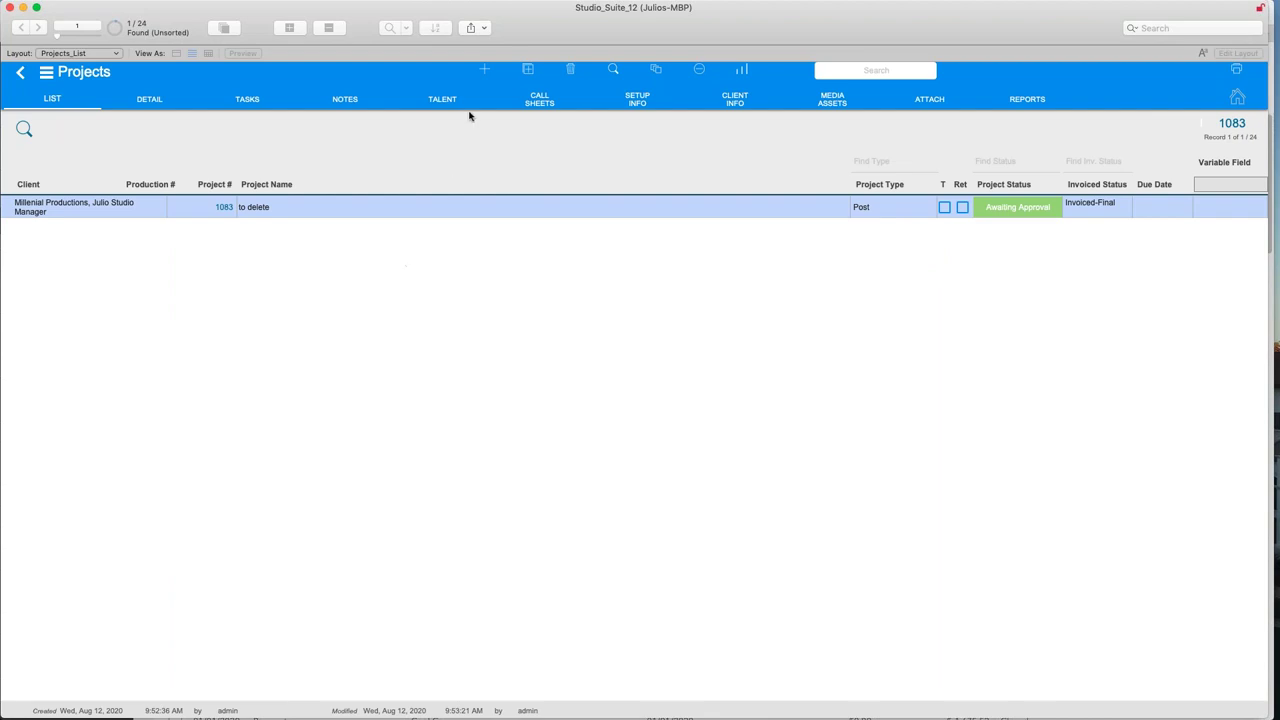
- Create a budget project named "QuickBooks Test" with the Los Angeles studio manager contact of Millenial Productions as its client
left_click(485, 71)
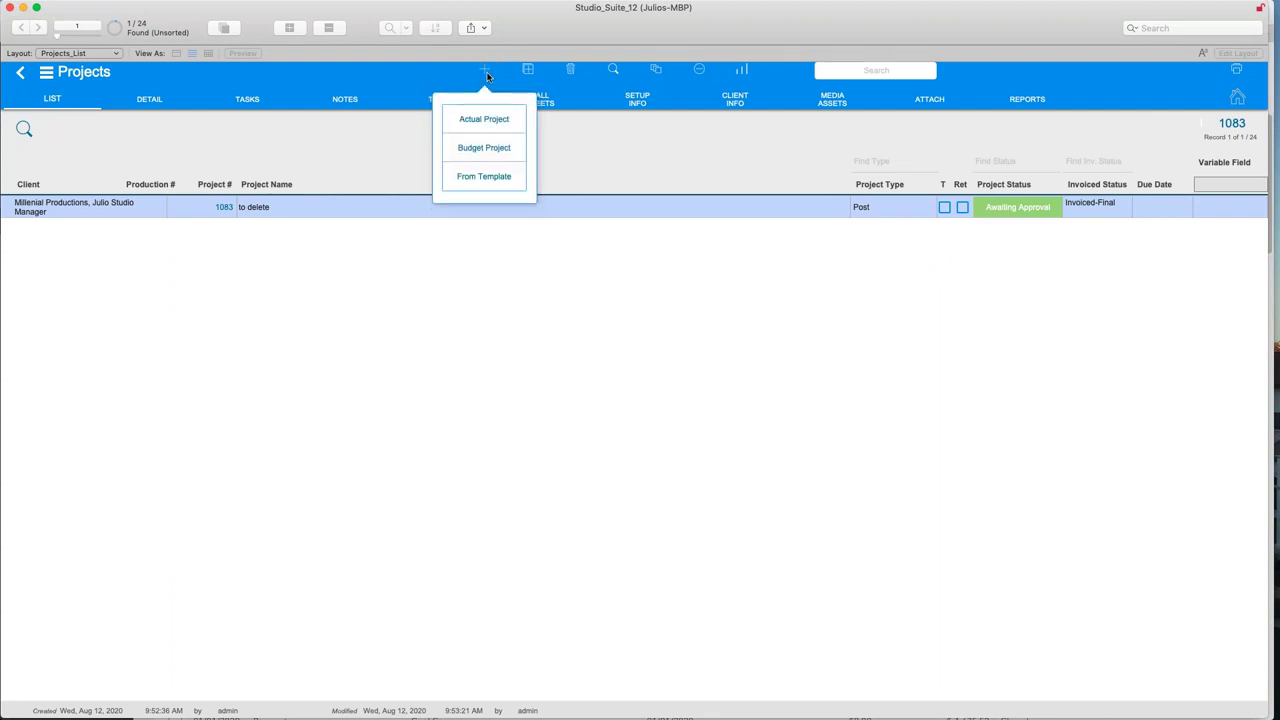
left_click(496, 156)
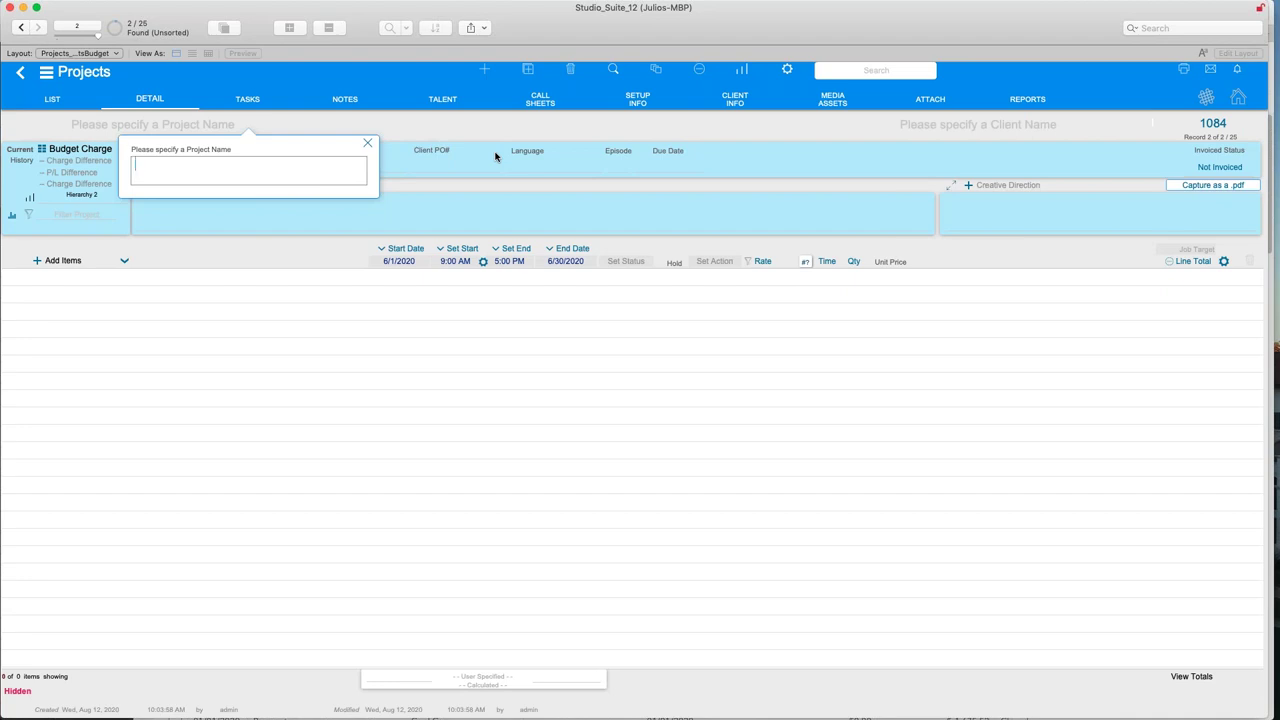
type("QuickBooks Test")
left_click(946, 134)
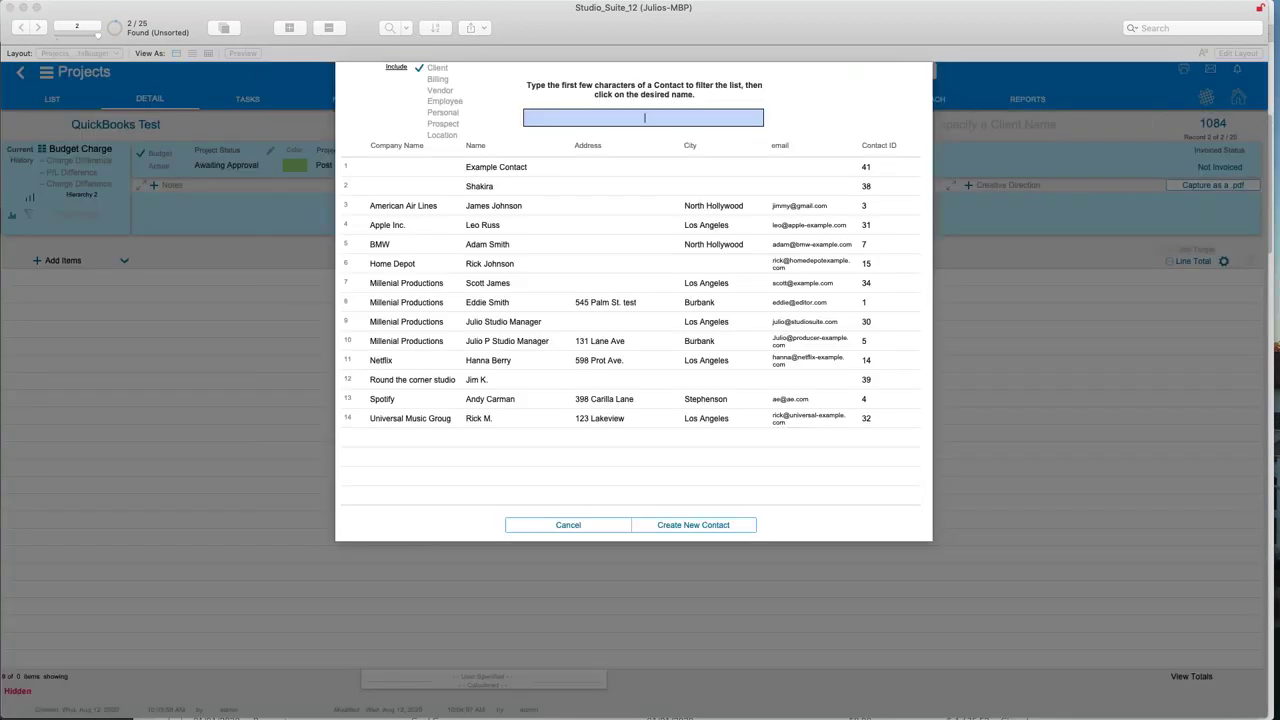
left_click(473, 330)
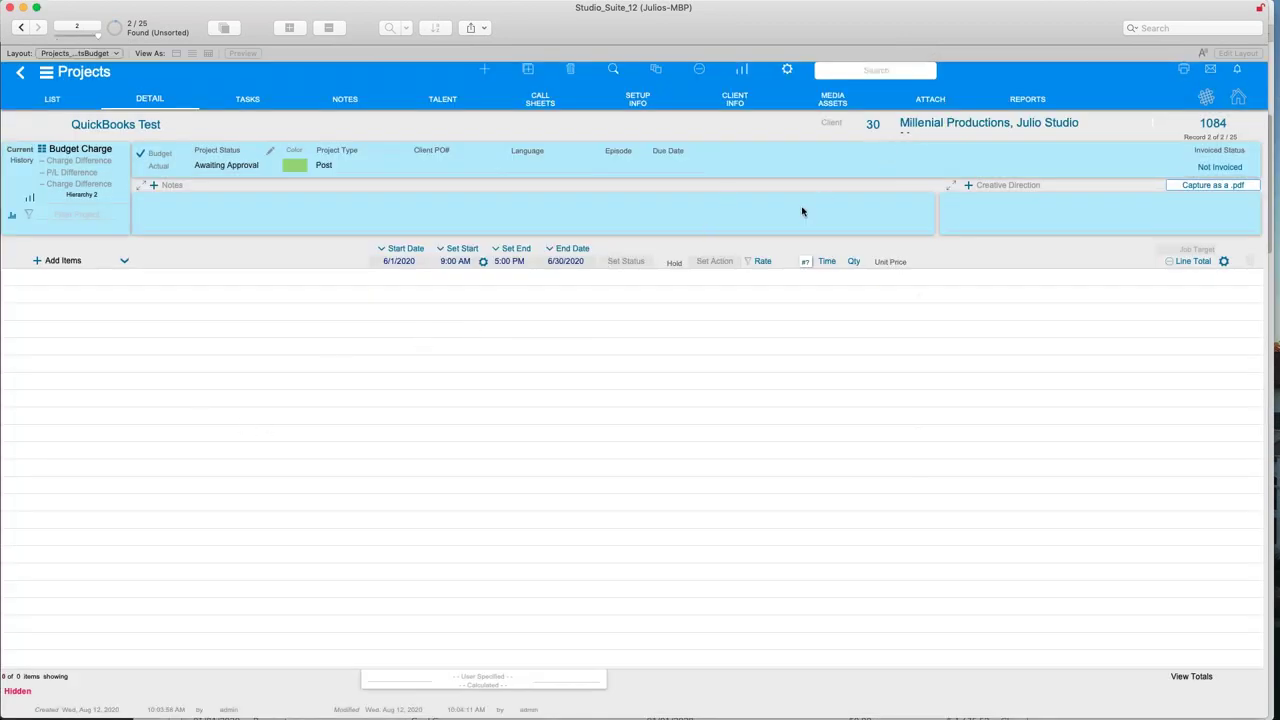
left_click(39, 264)
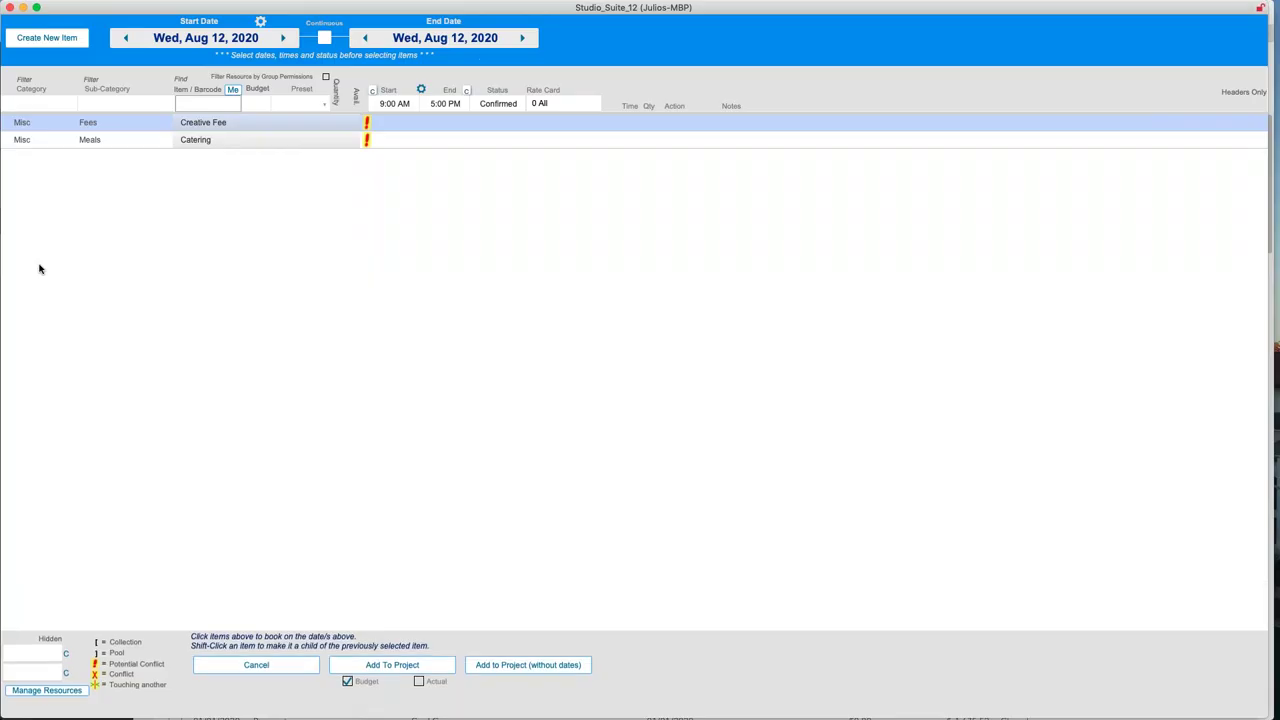
left_click(55, 104)
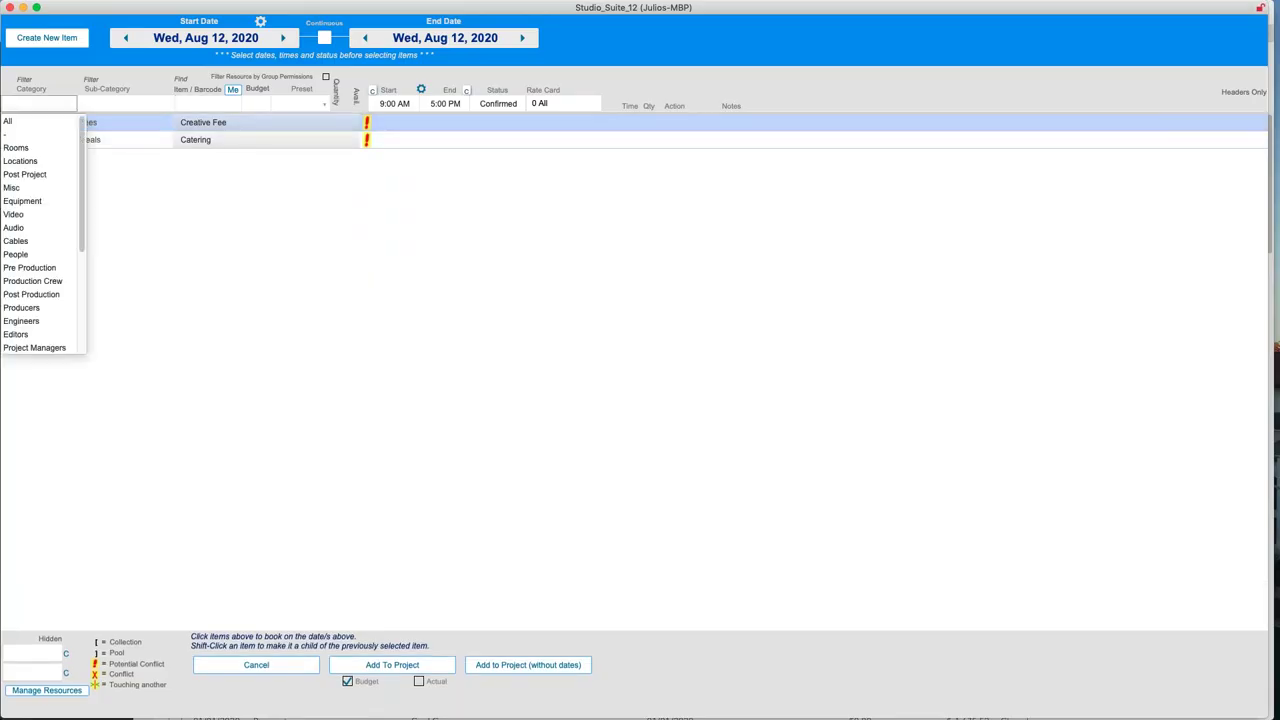
left_click(31, 176)
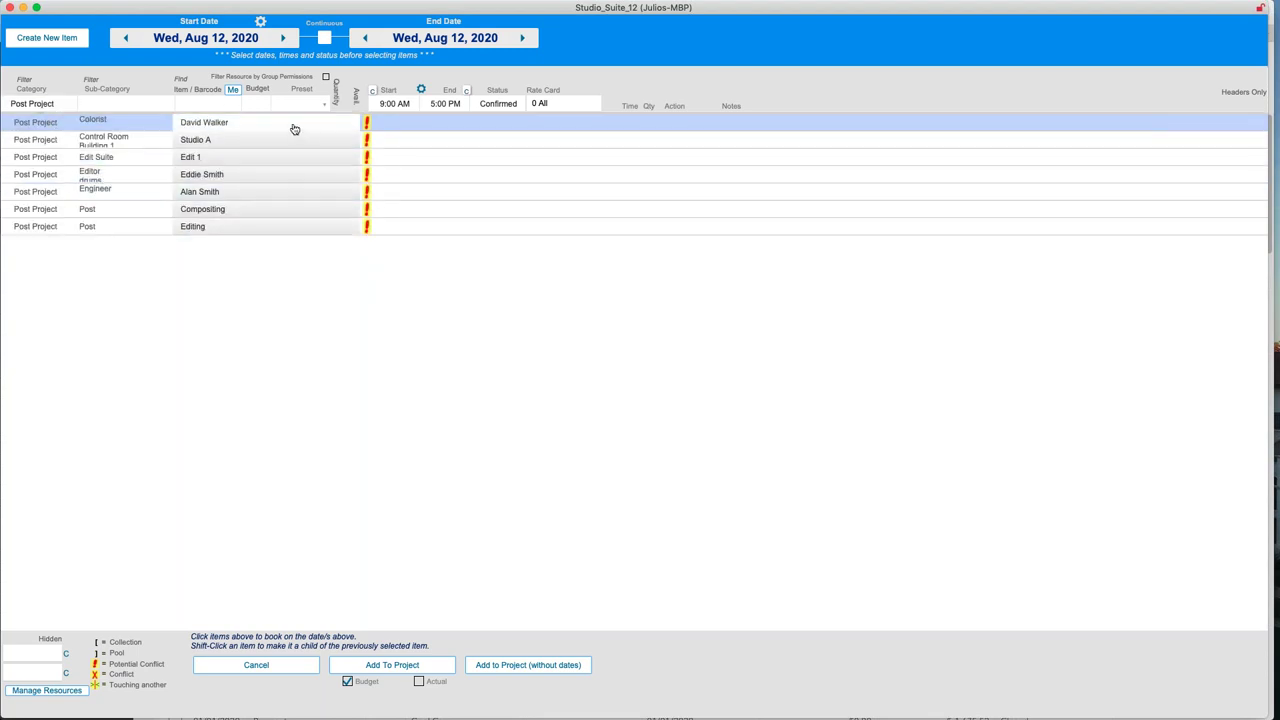
mouse_move(368, 124)
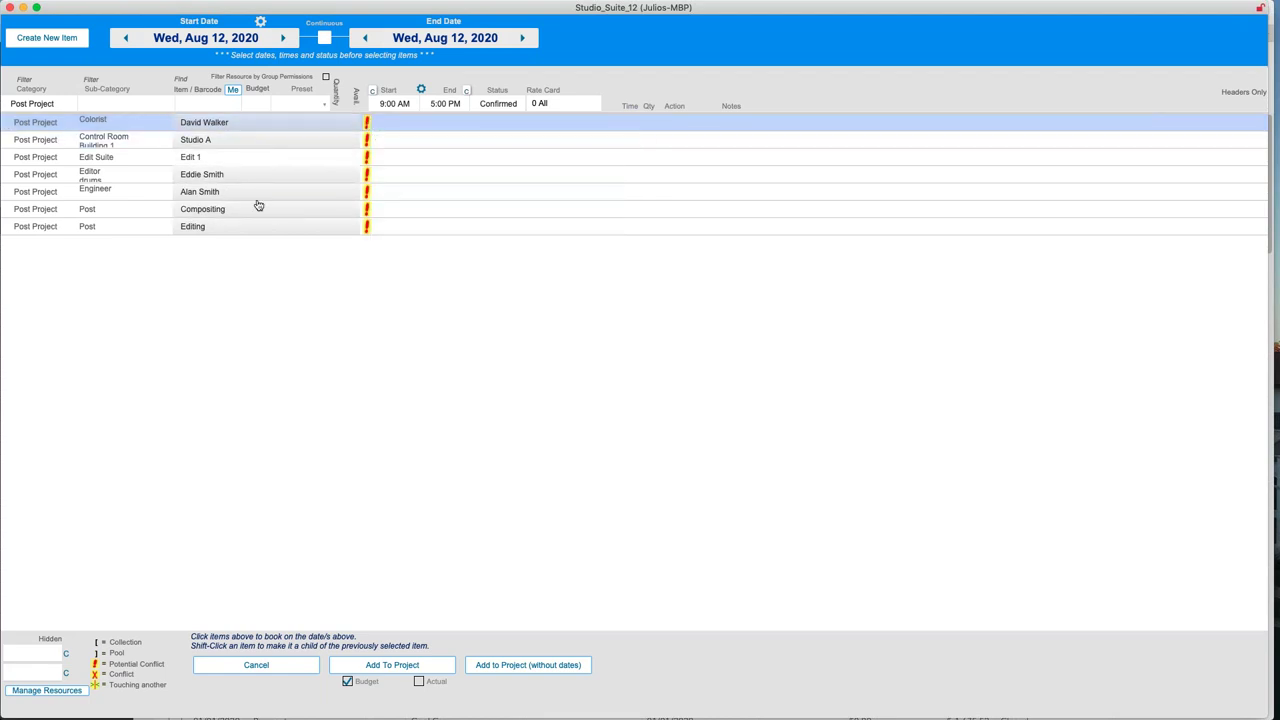
left_click(276, 667)
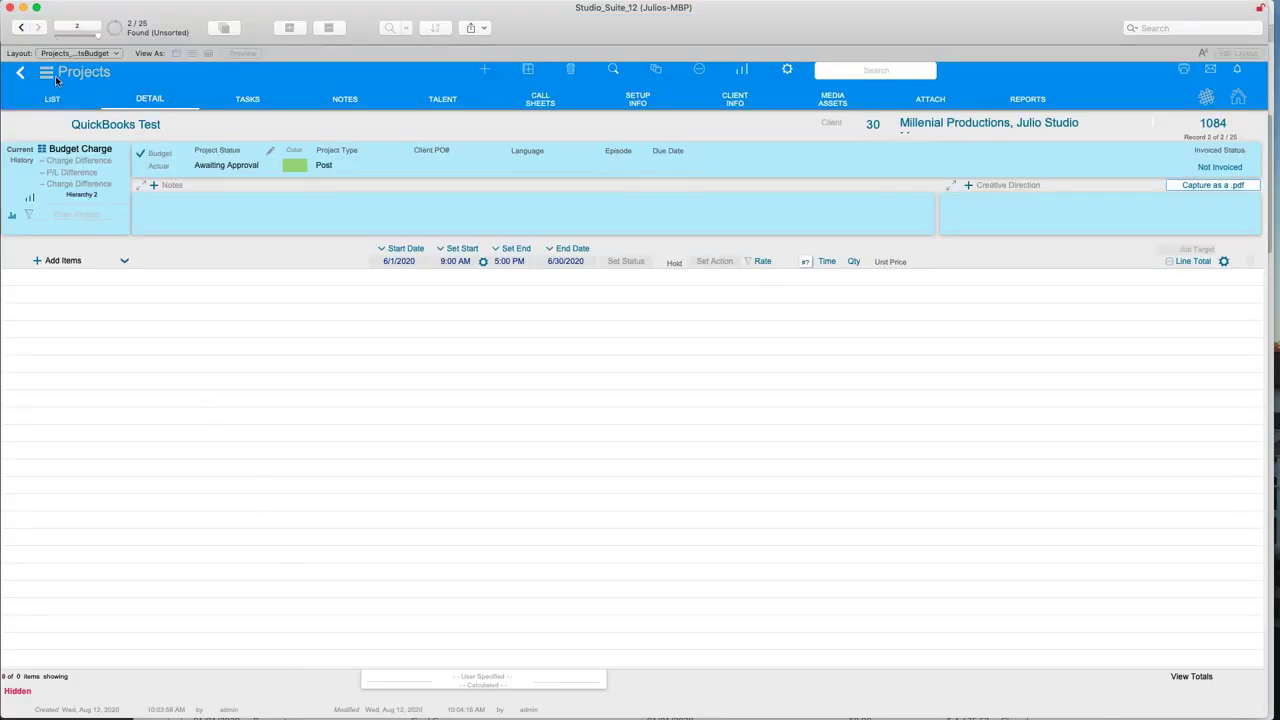
- Delete the project named "to delete" from the Projects module
left_click(52, 99)
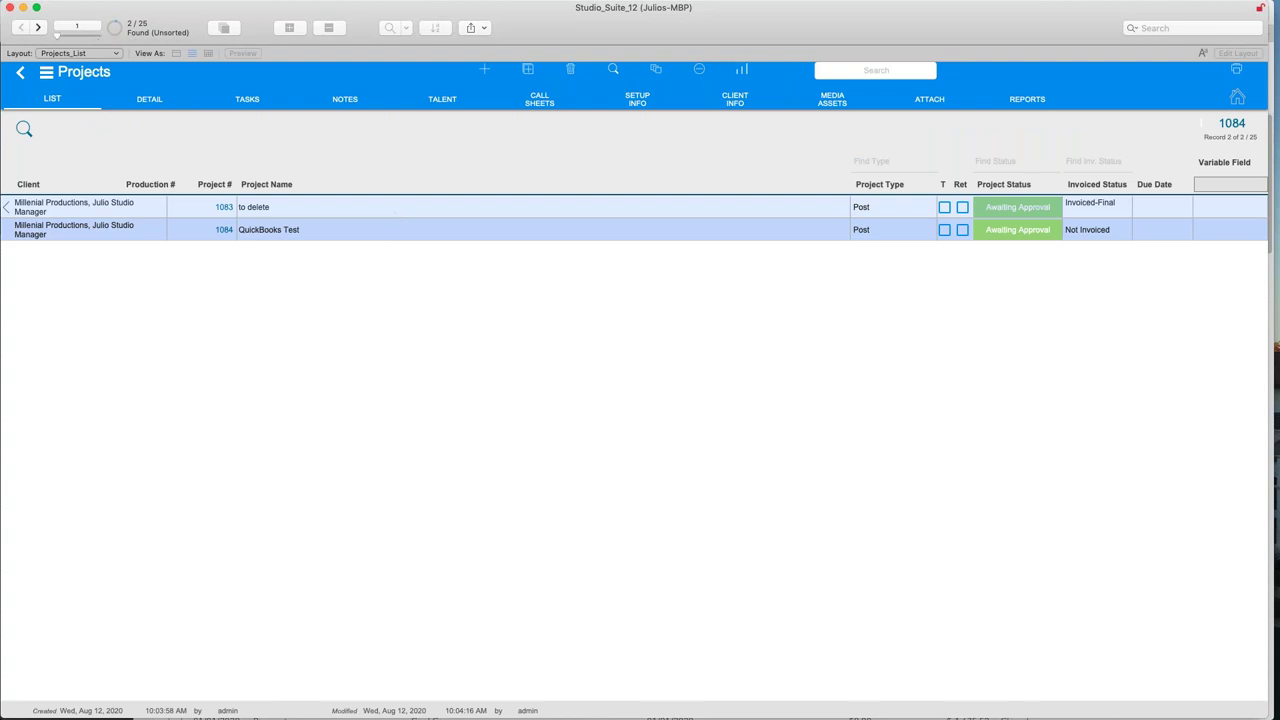
left_click(395, 207)
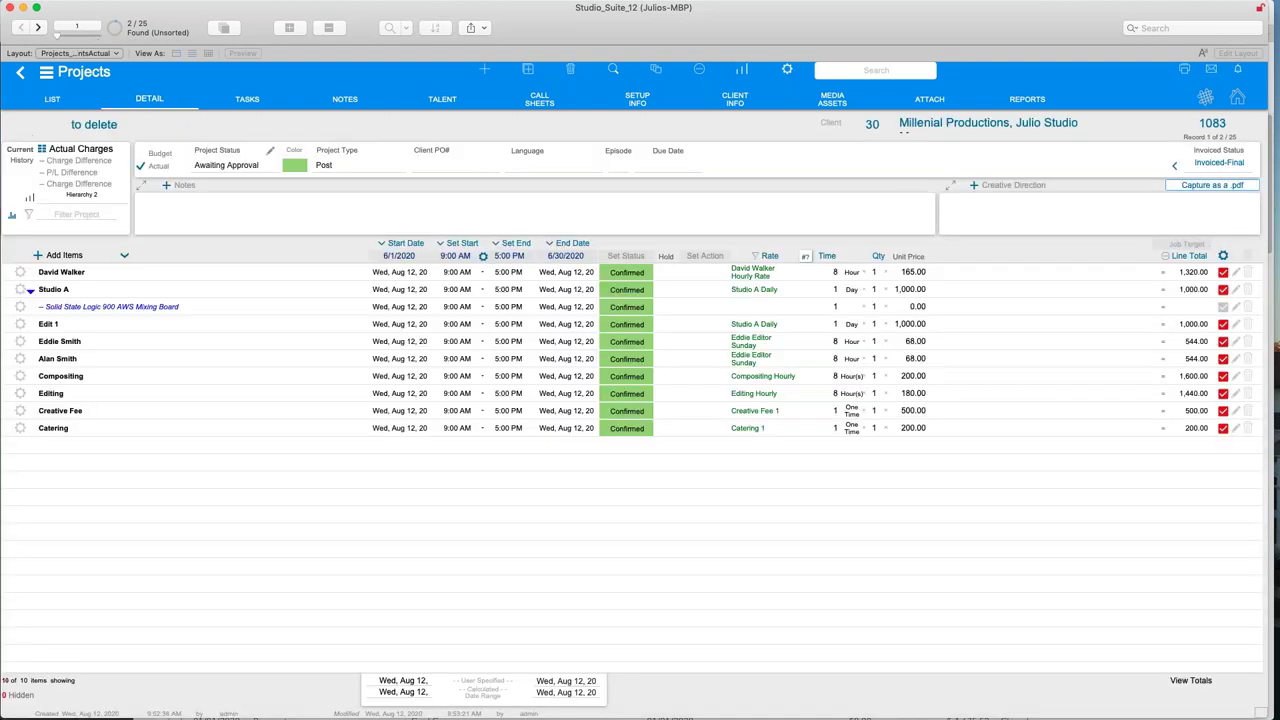
left_click(570, 70)
left_click(700, 276)
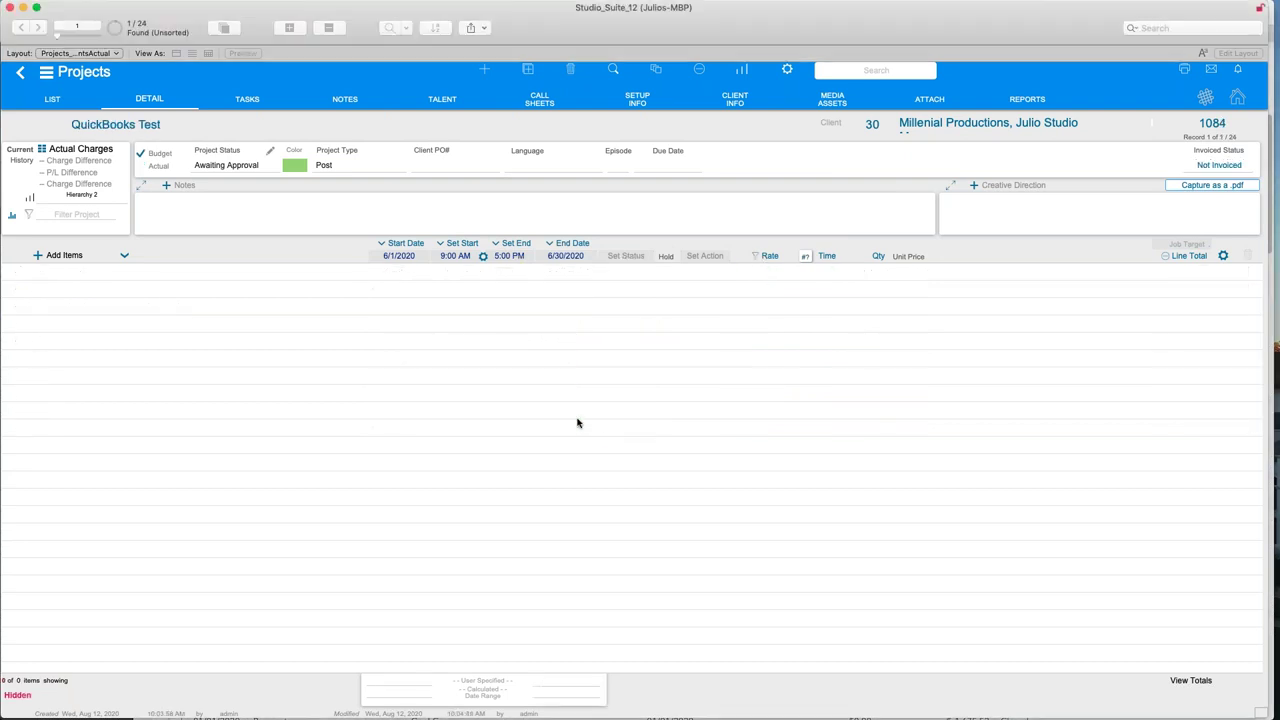
- Reopen the QuickBooks Test project and start adding items, filtering the bookable items to the Post Project category
left_click(24, 75)
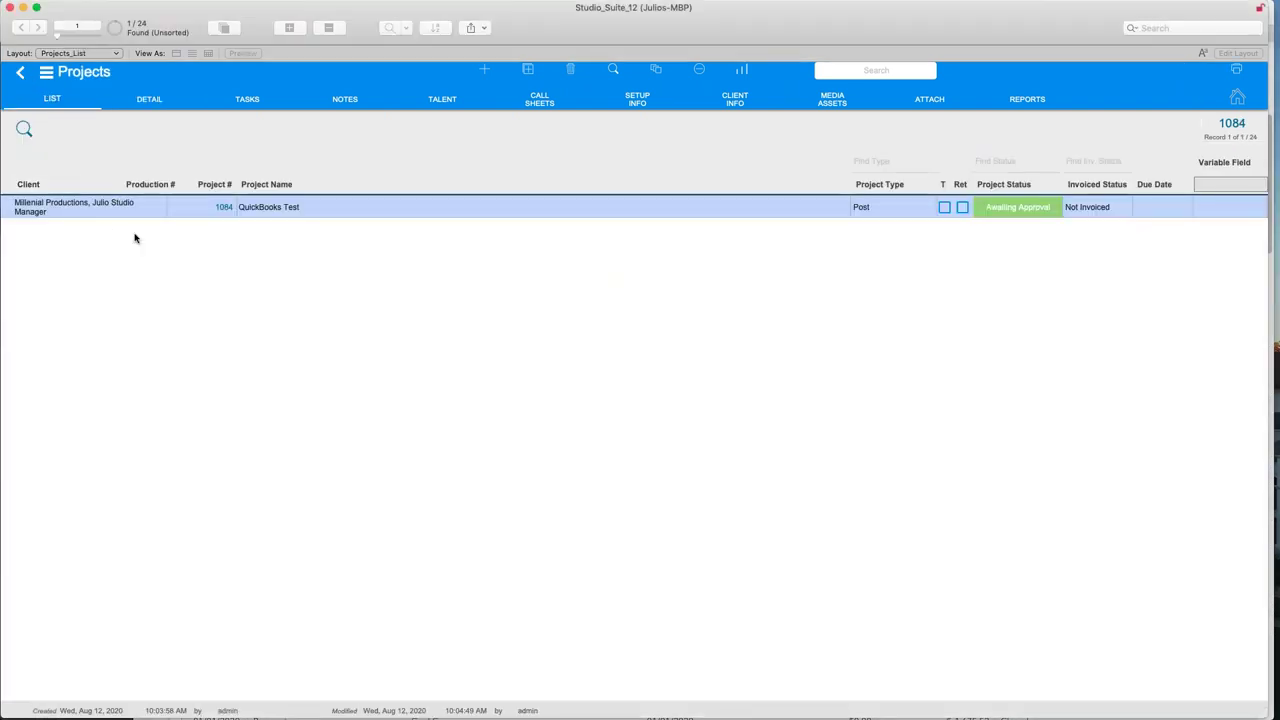
left_click(294, 210)
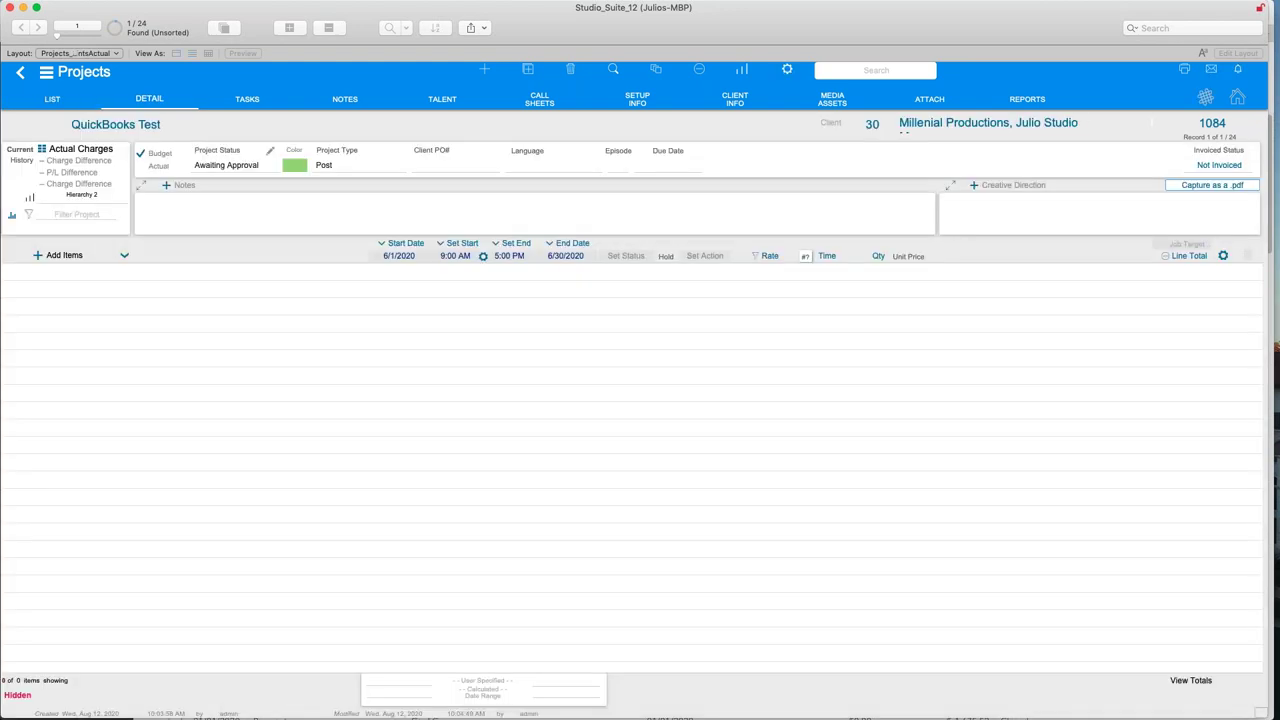
left_click(43, 257)
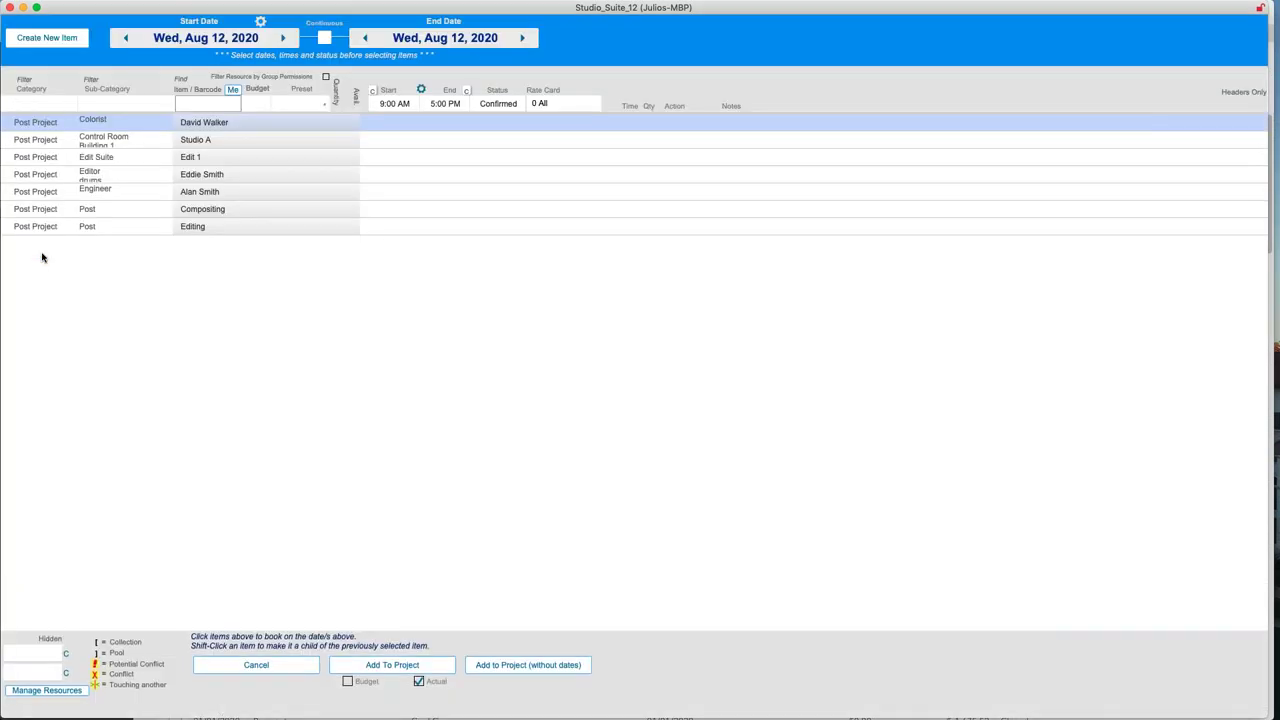
left_click(38, 104)
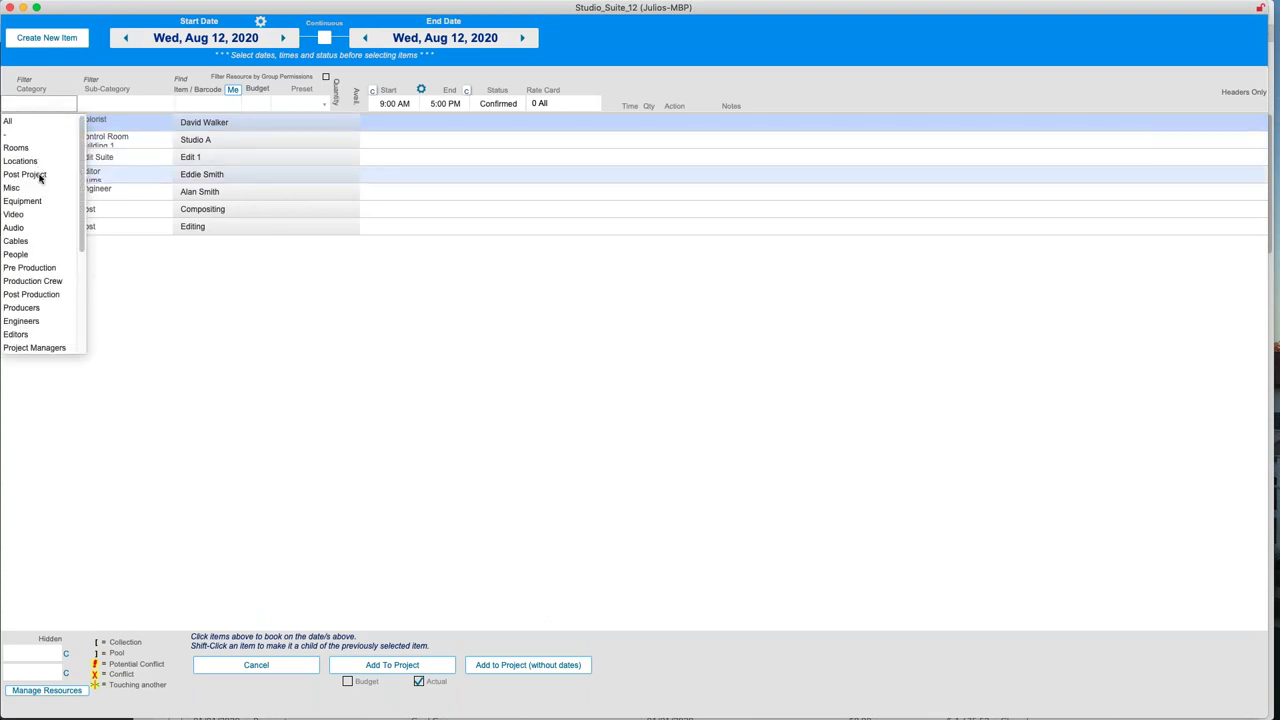
left_click(40, 176)
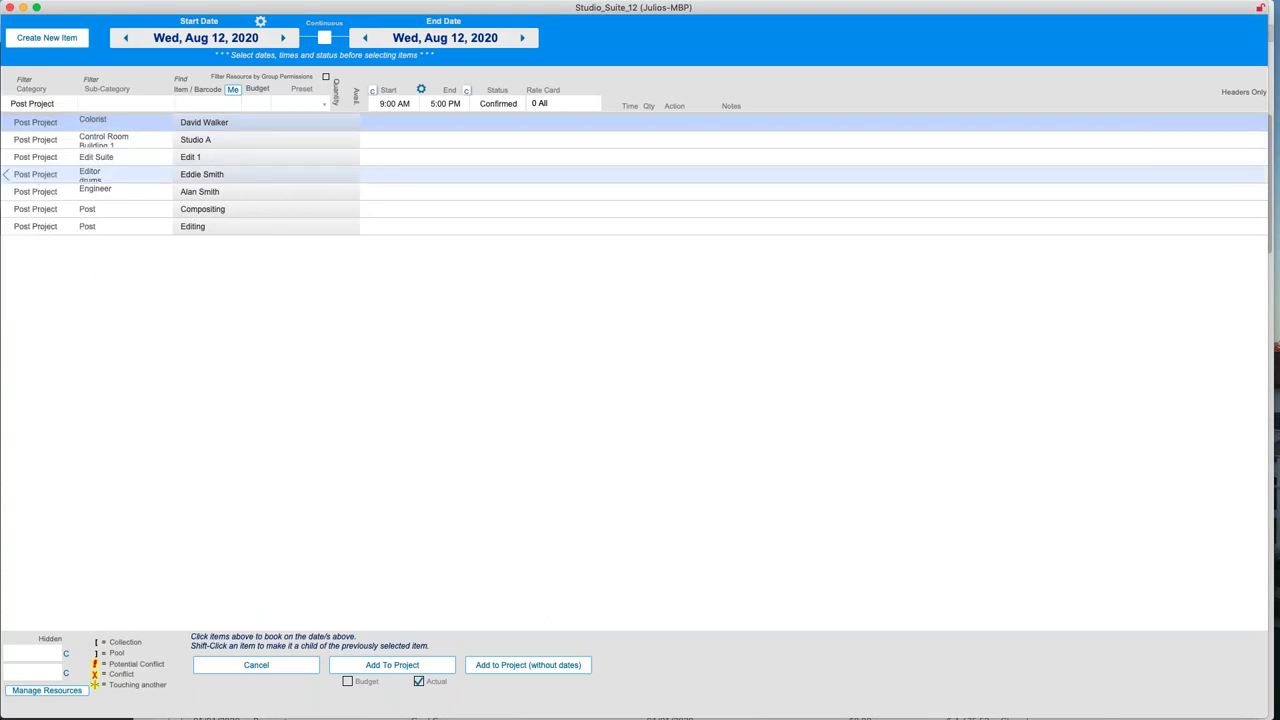
- Select every Post Project item, from the colorist through Editing, and add them to the project's actual charges
left_click(318, 128)
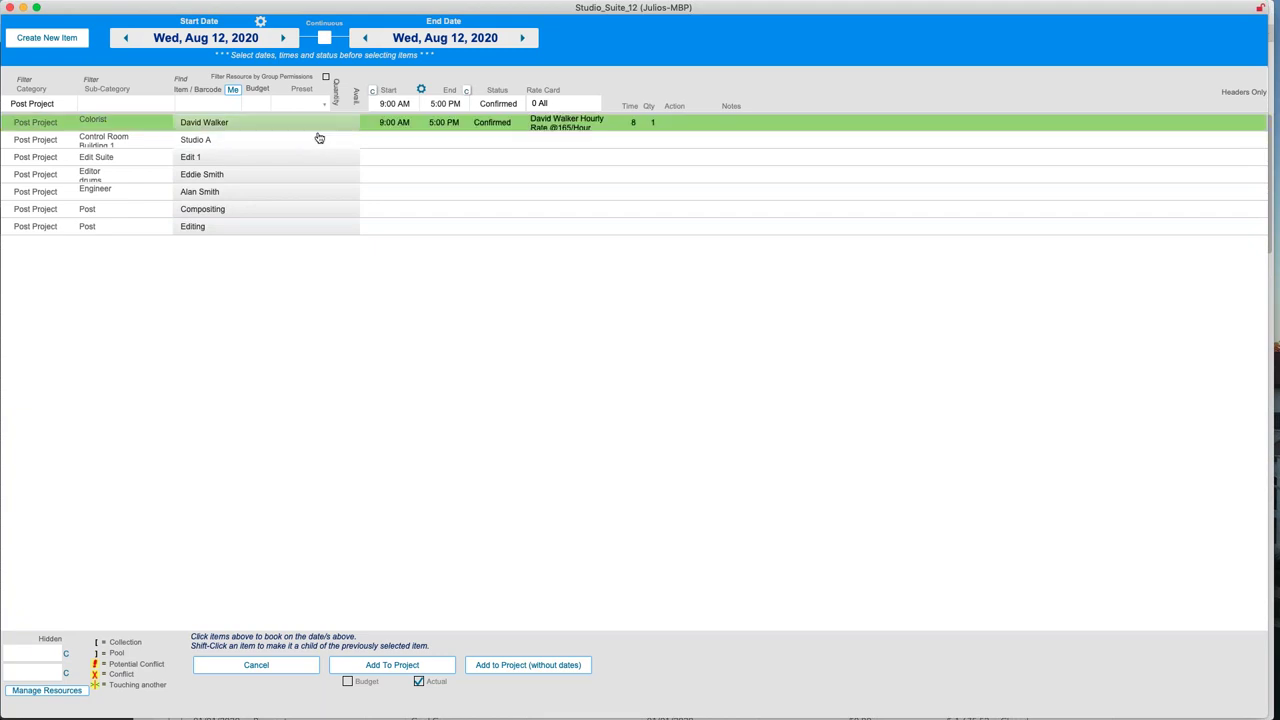
left_click(319, 144)
left_click(319, 158)
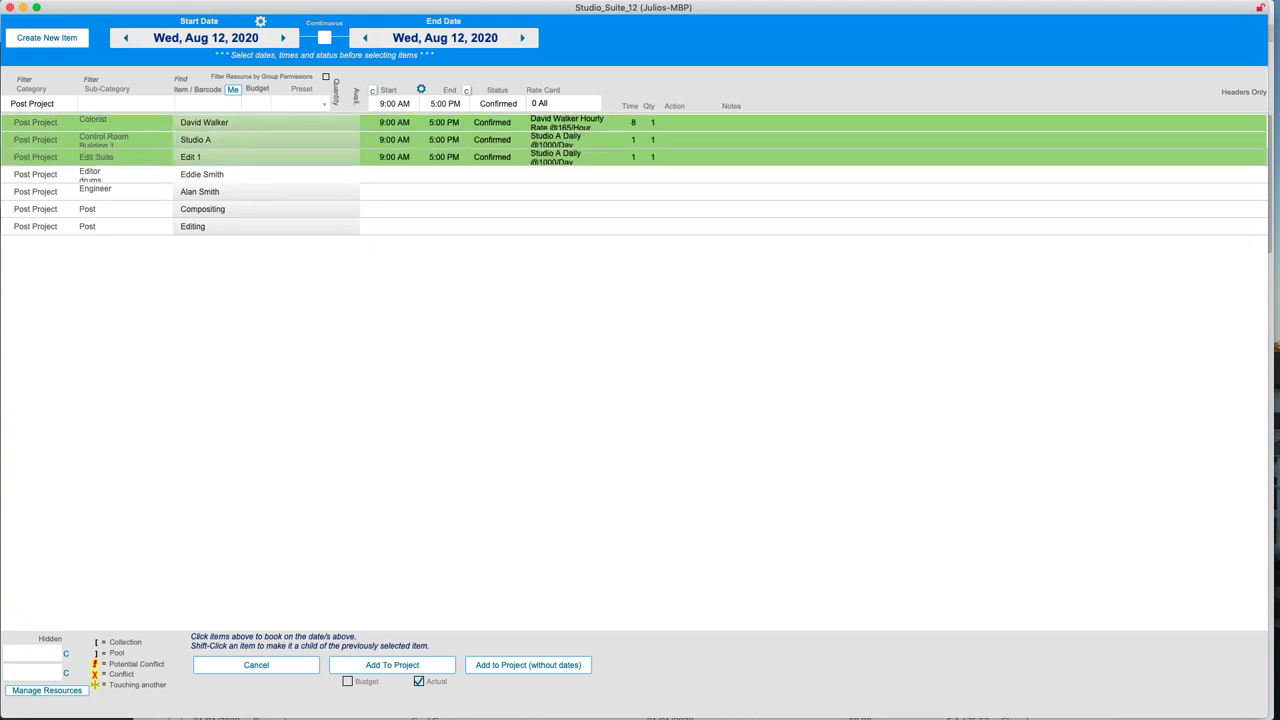
left_click(318, 175)
left_click(317, 192)
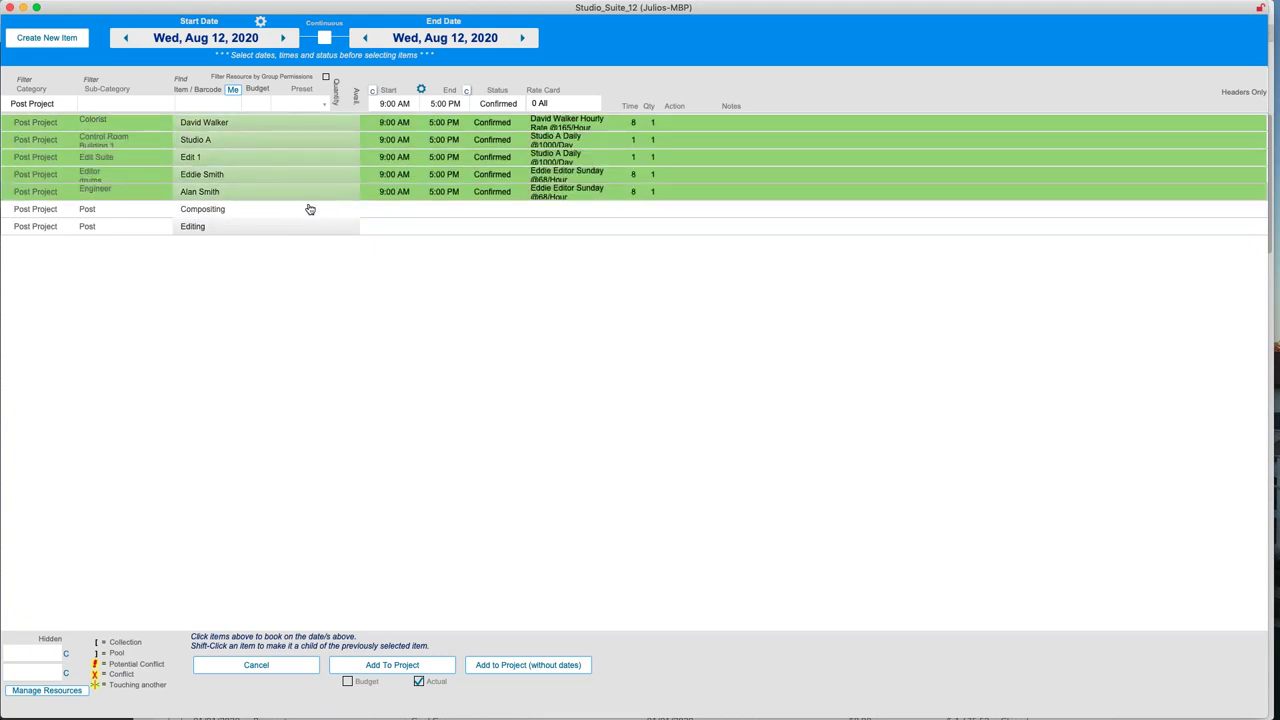
left_click(310, 208)
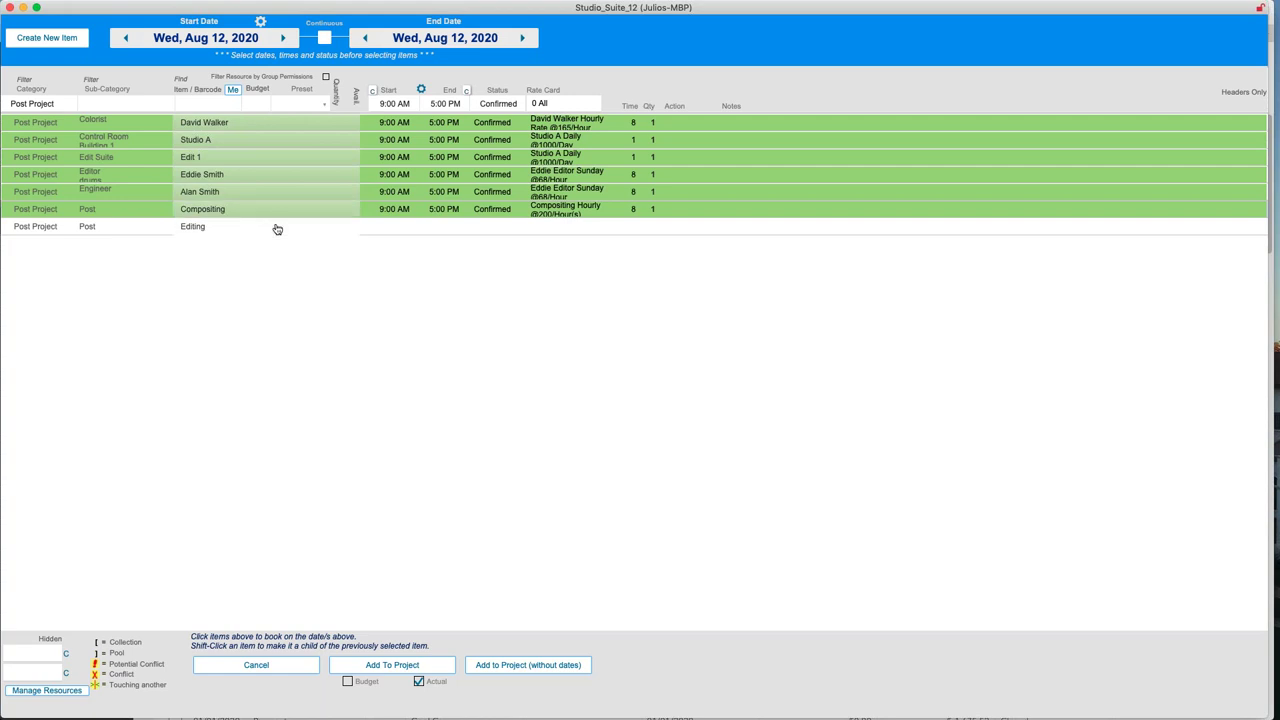
left_click(277, 229)
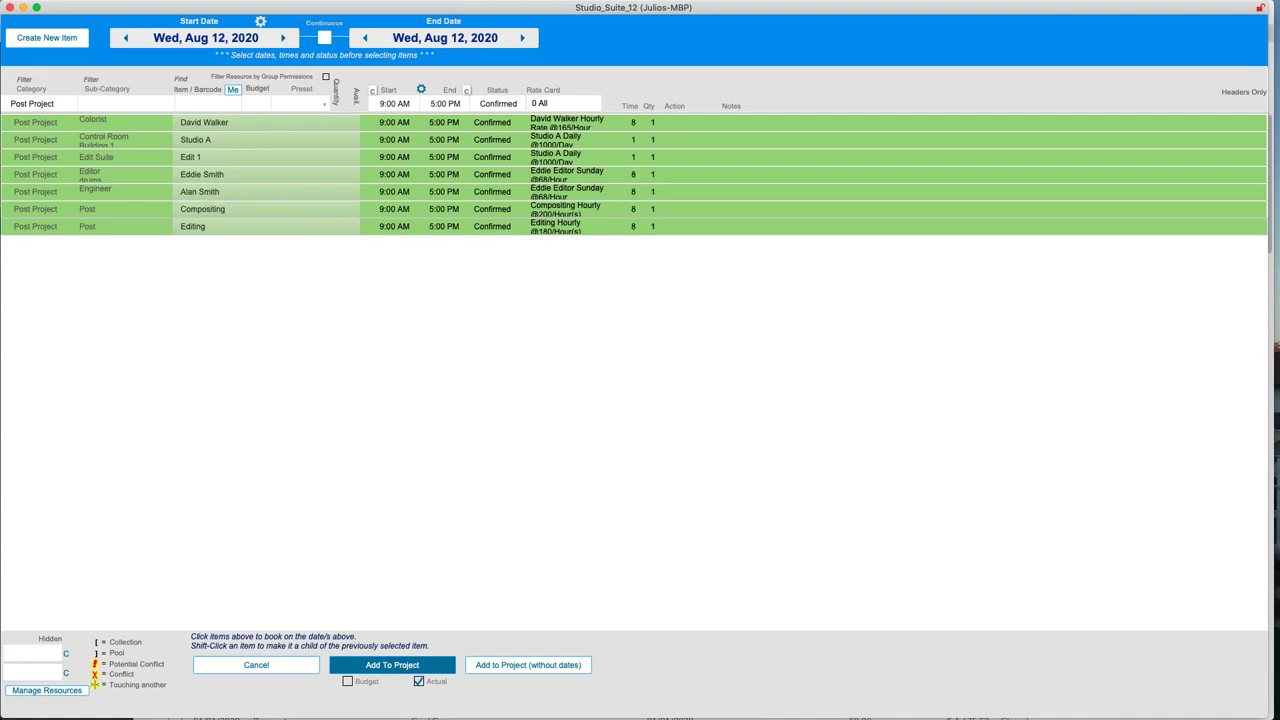
left_click(392, 664)
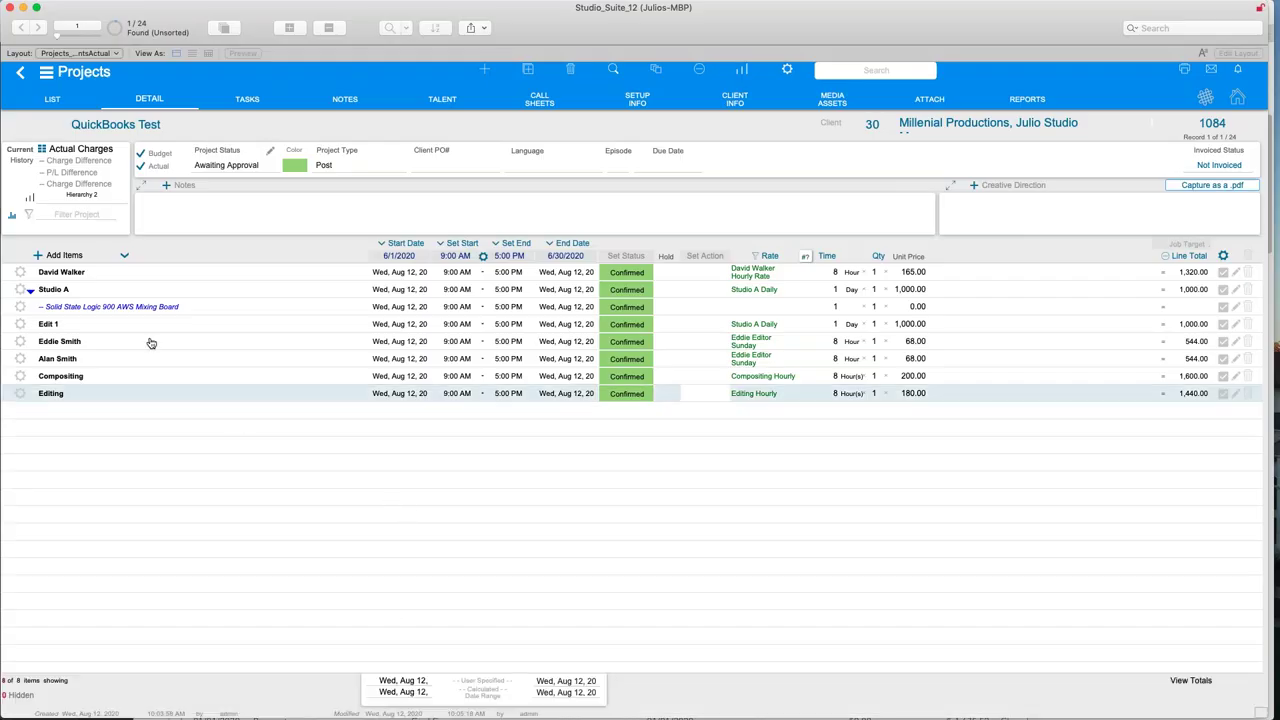
- Create a budget project named "QuickBooks Test 2" with the Los Angeles studio manager contact of Millenial Productions as its client
left_click(43, 162)
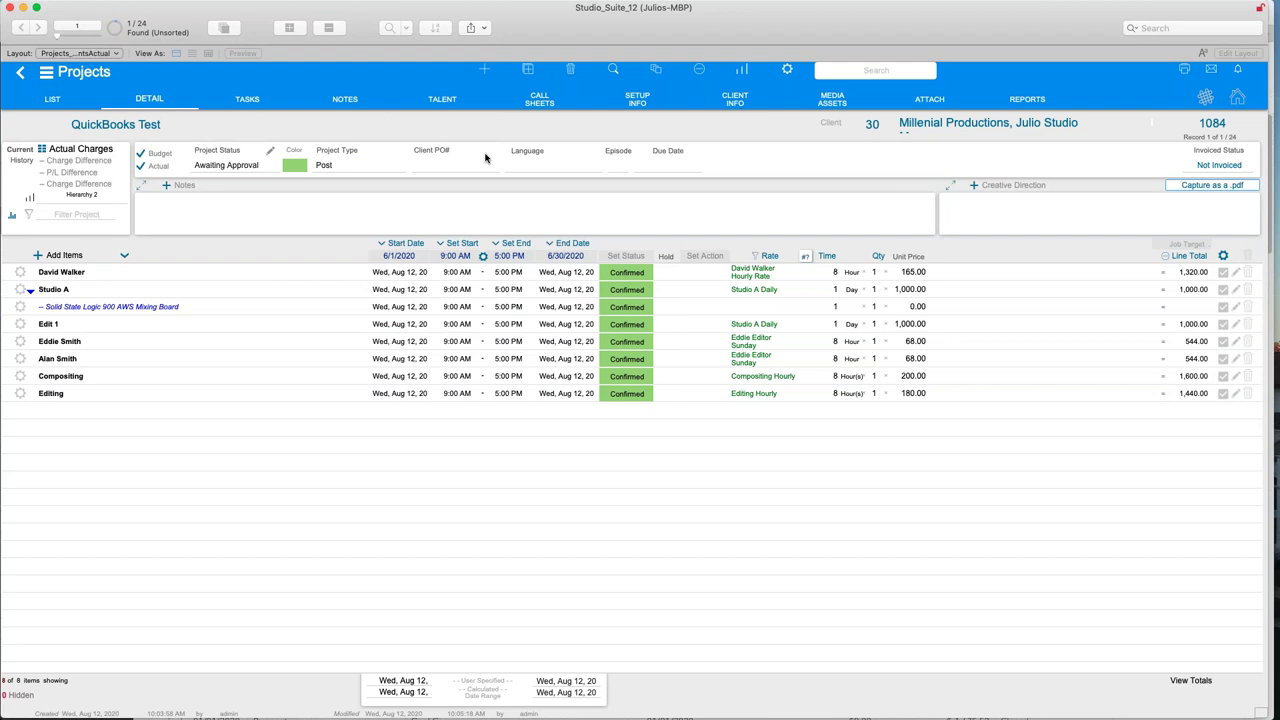
left_click(486, 72)
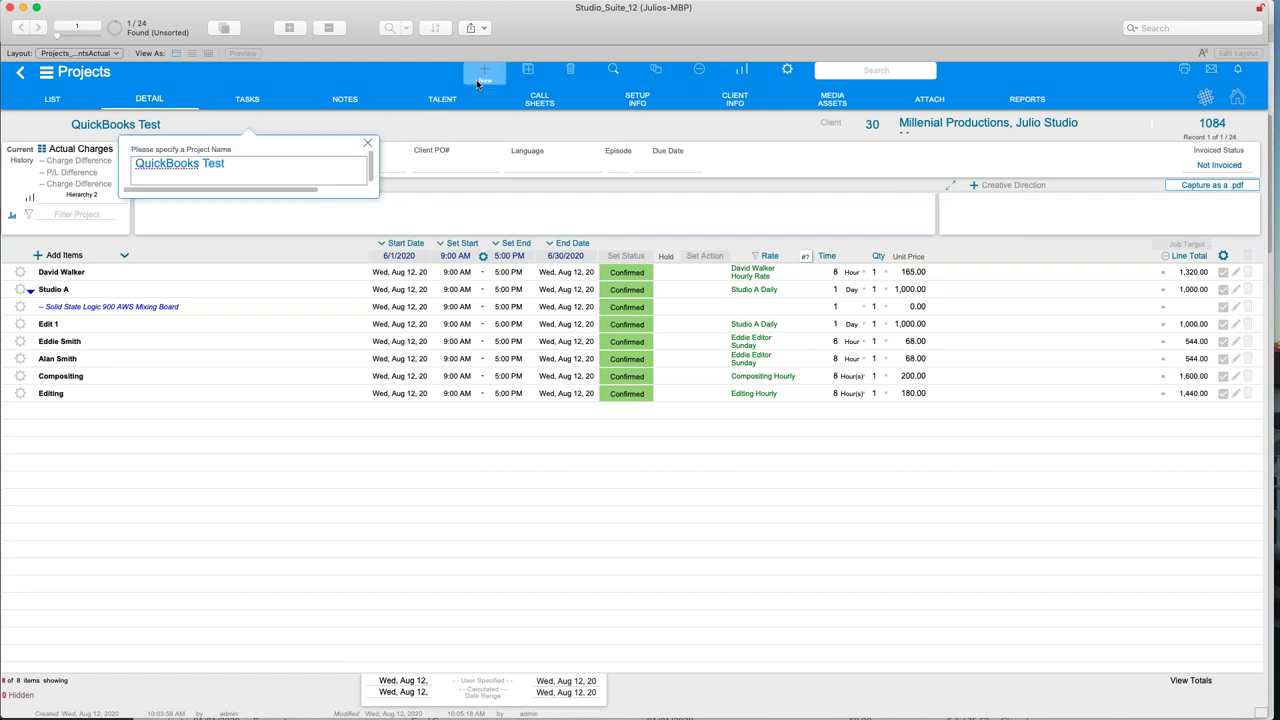
left_click(488, 74)
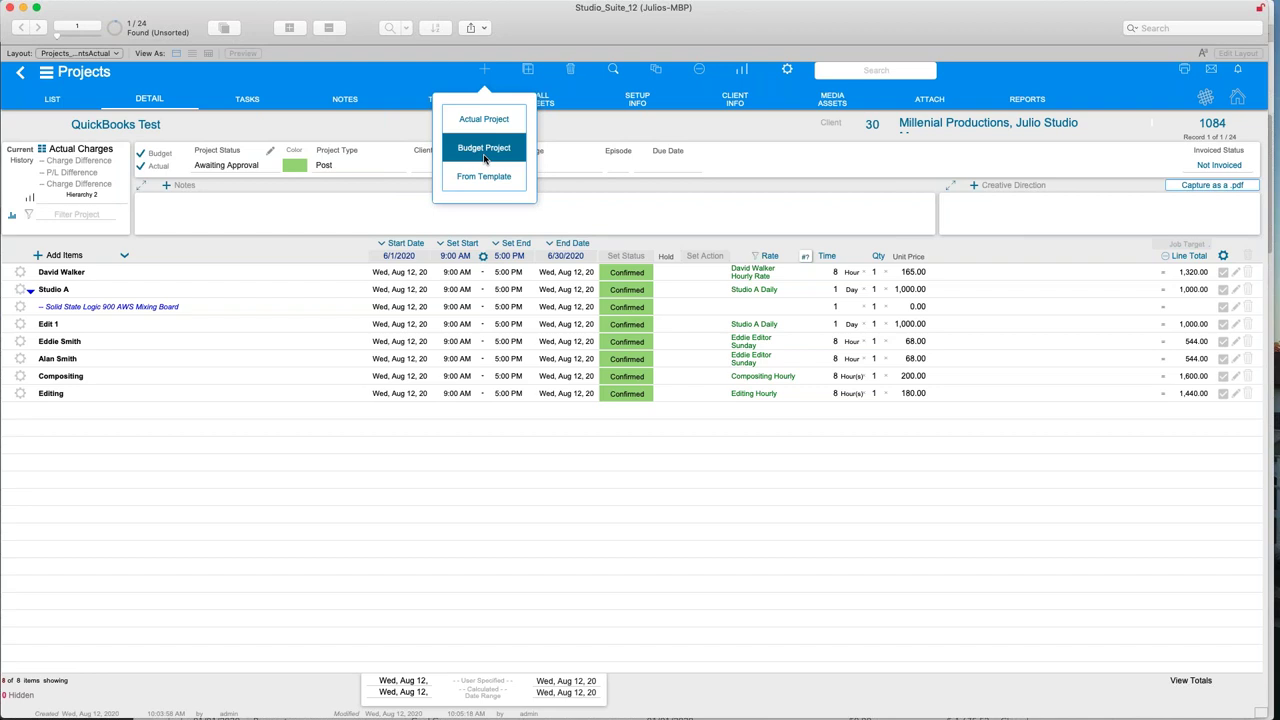
left_click(485, 150)
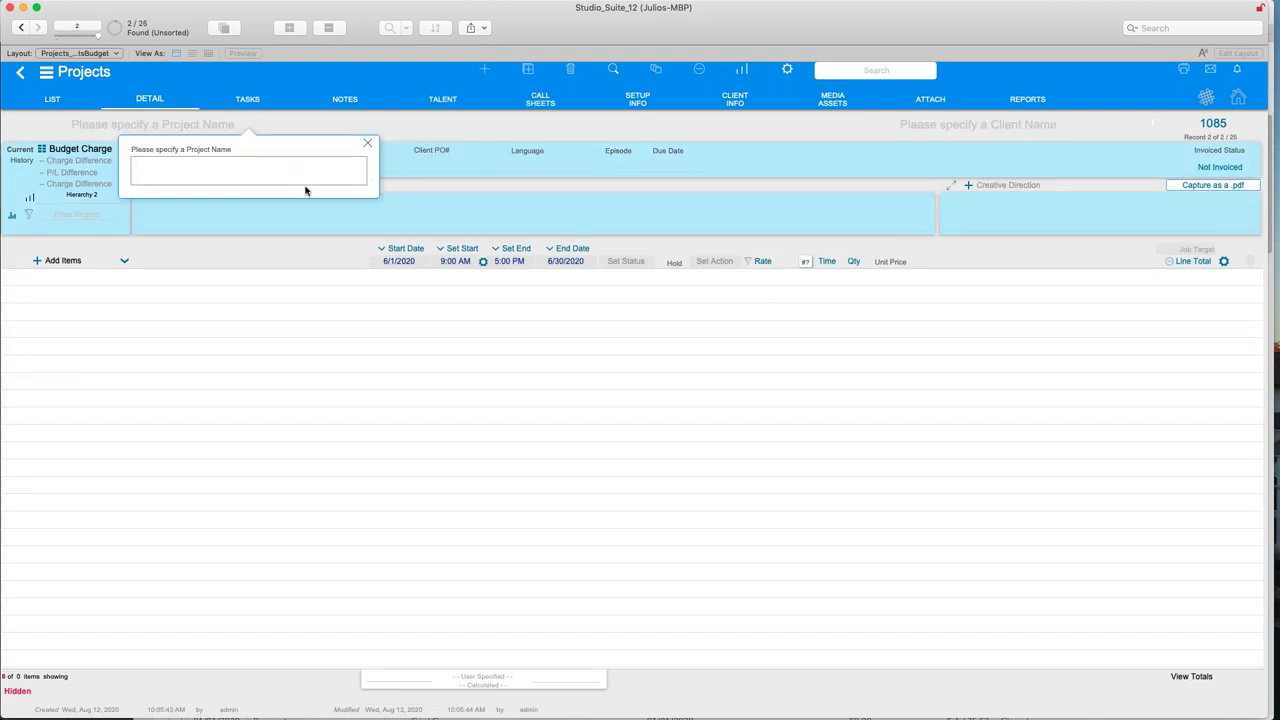
type("QuickBooks Test 2")
left_click(443, 357)
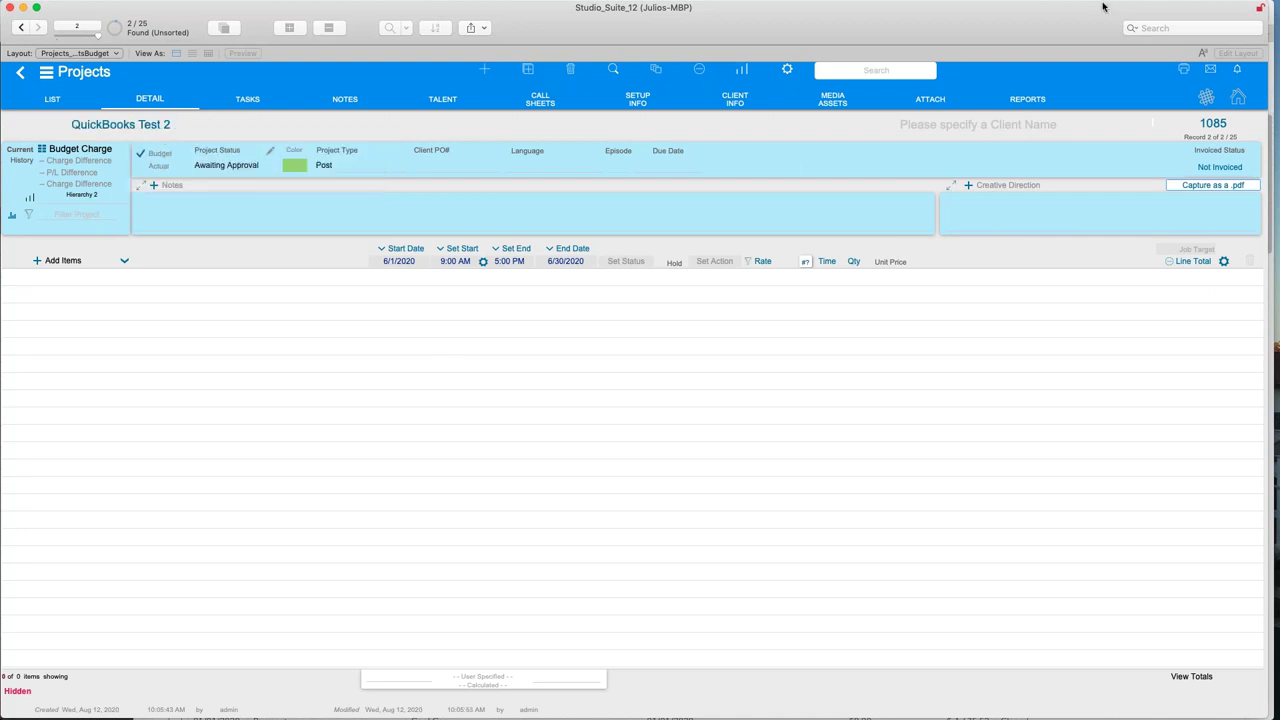
left_click(1000, 128)
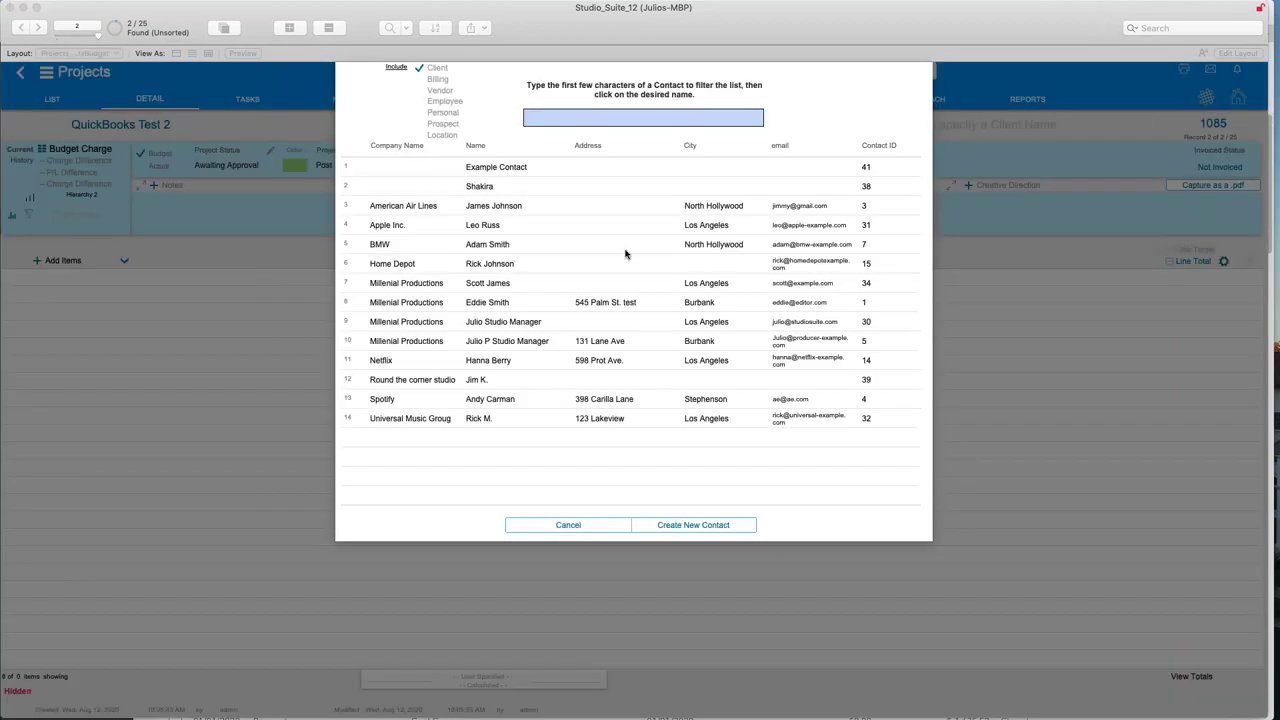
left_click(459, 328)
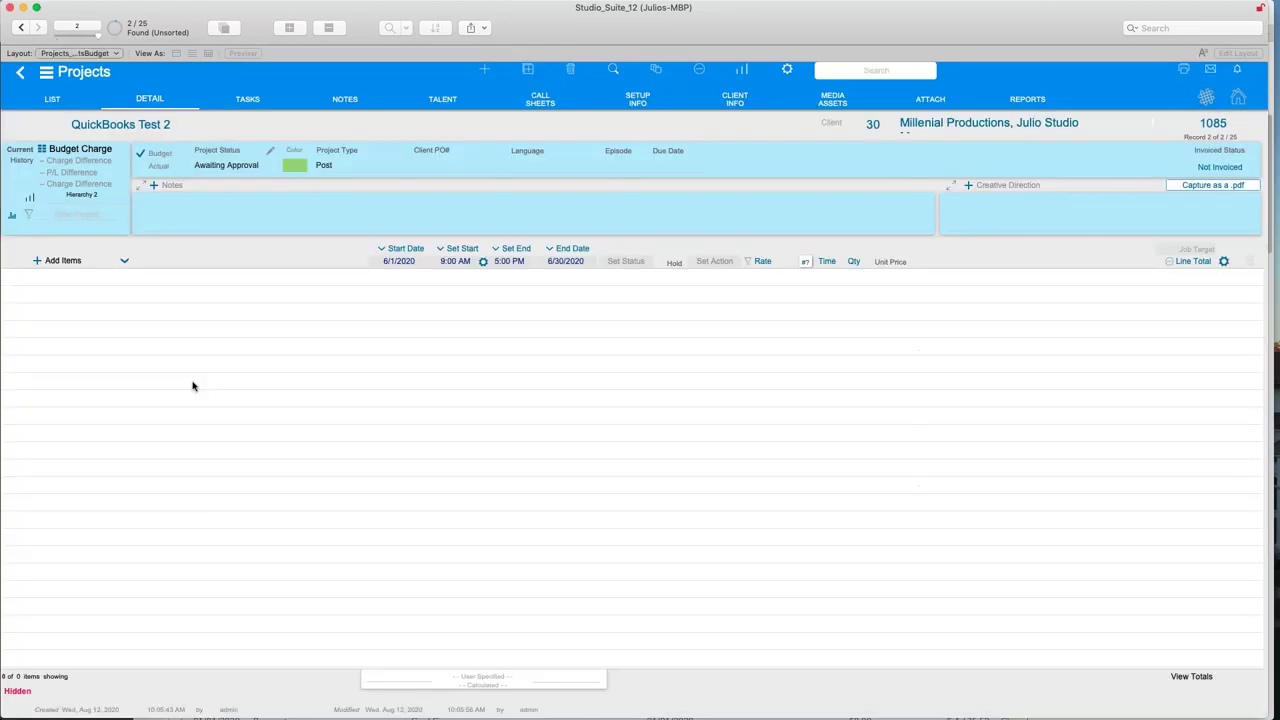
- Add all seven Post Project items, from the colorist through Editing, to the project's budget with their dates
left_click(42, 262)
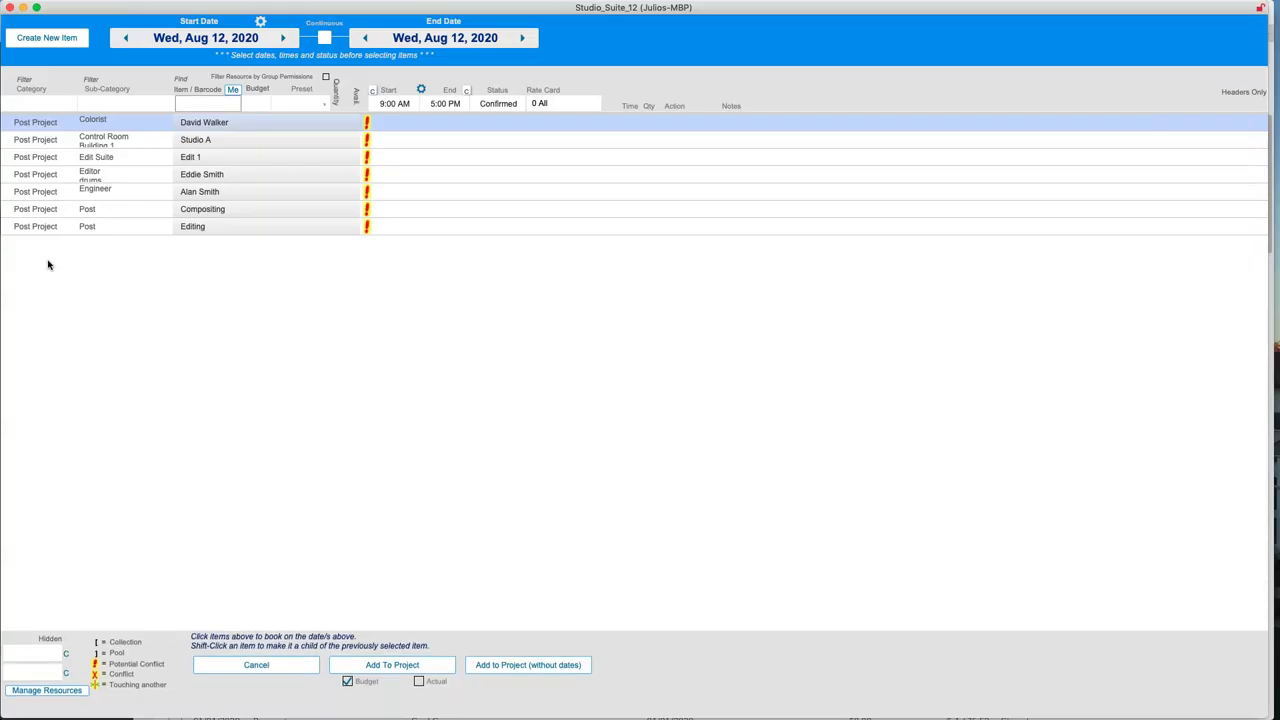
left_click(329, 130)
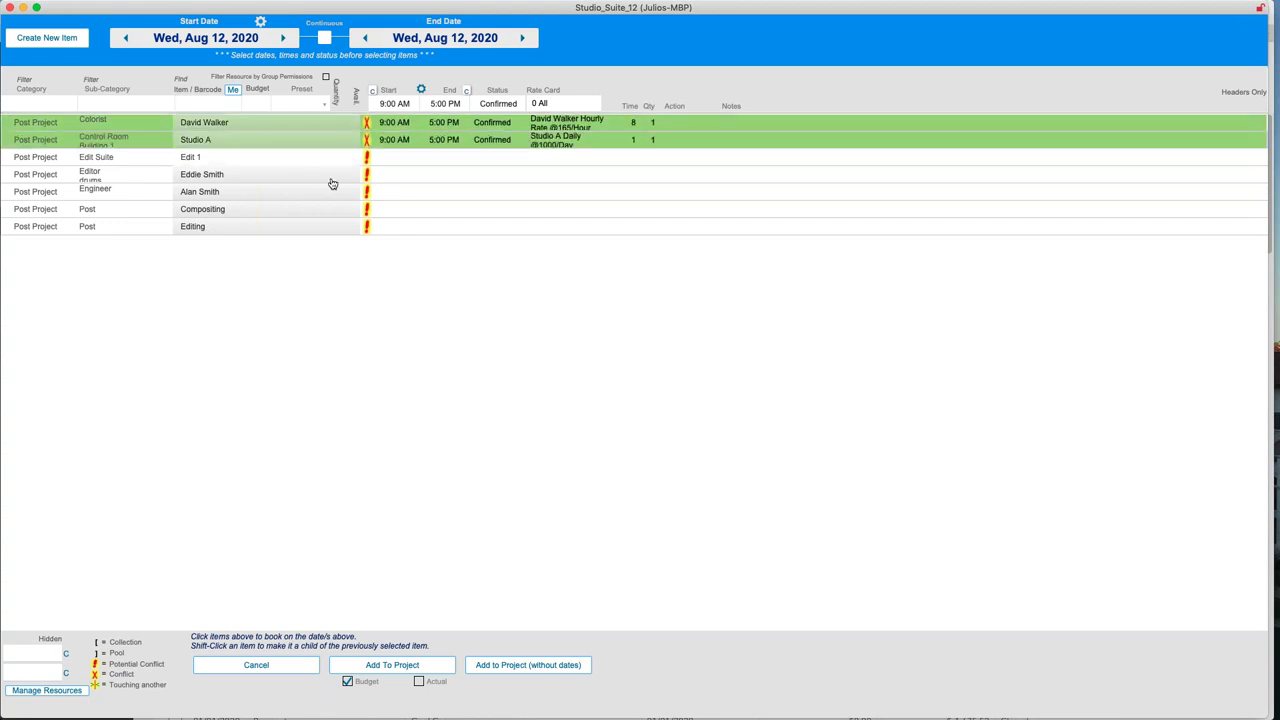
left_click(331, 160)
left_click(332, 175)
left_click(333, 192)
left_click(333, 209)
left_click(334, 226)
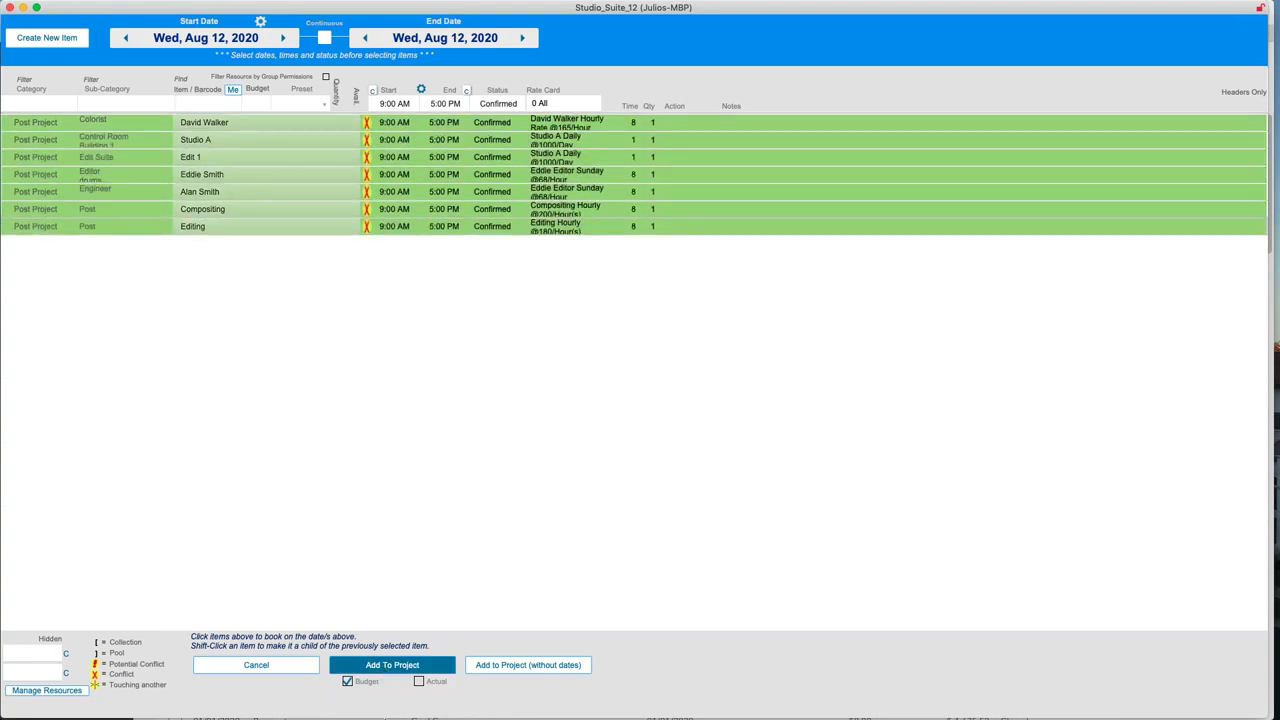
left_click(392, 665)
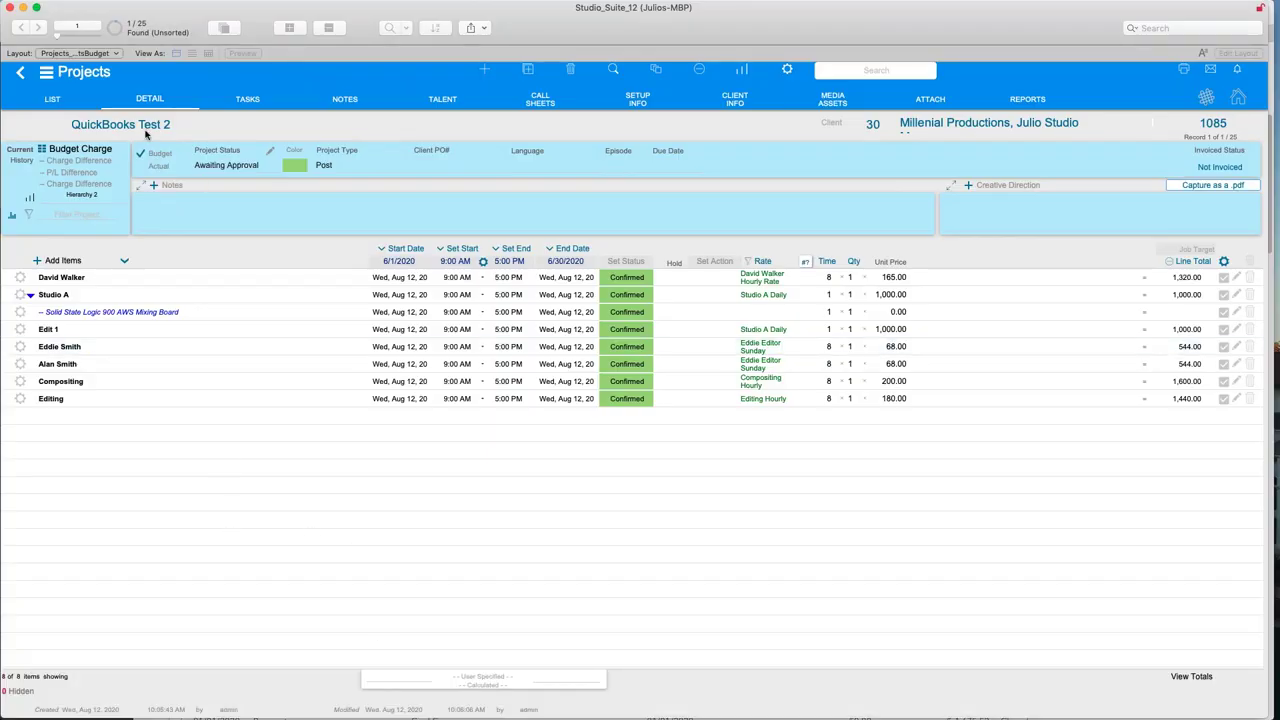
- Copy all the visible budget items to the actual side of the project
left_click(1224, 261)
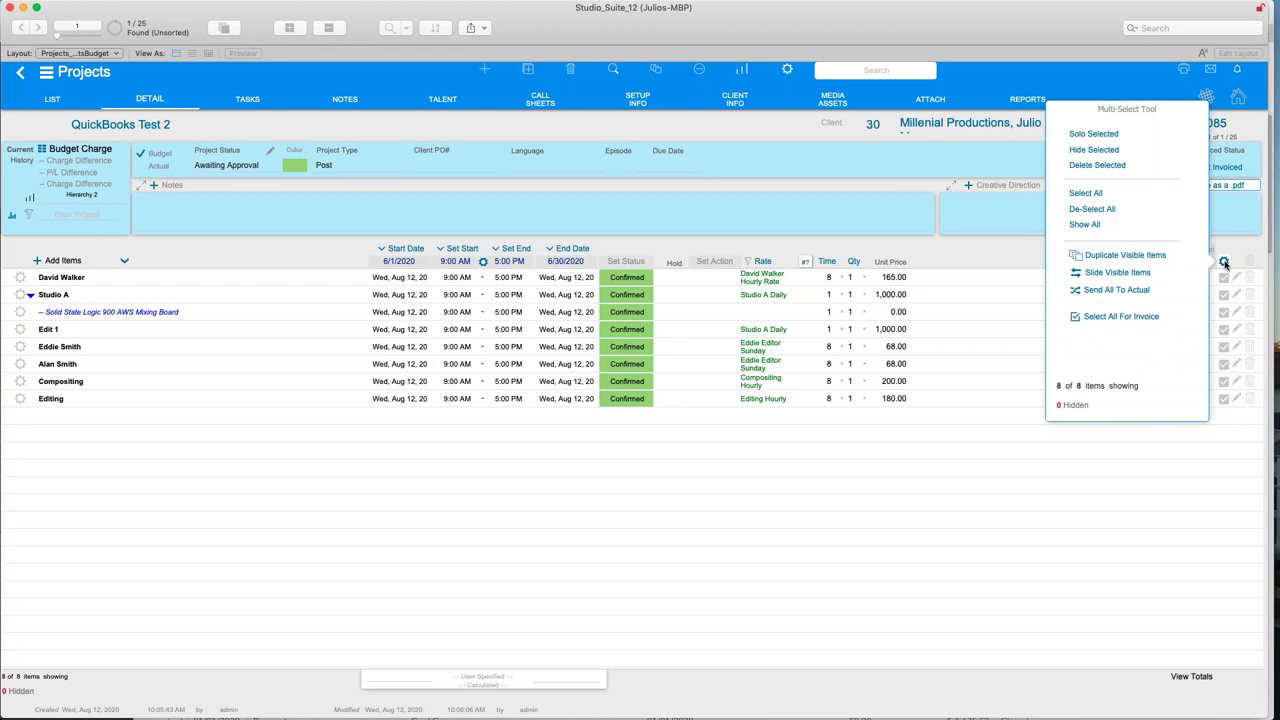
left_click(1129, 290)
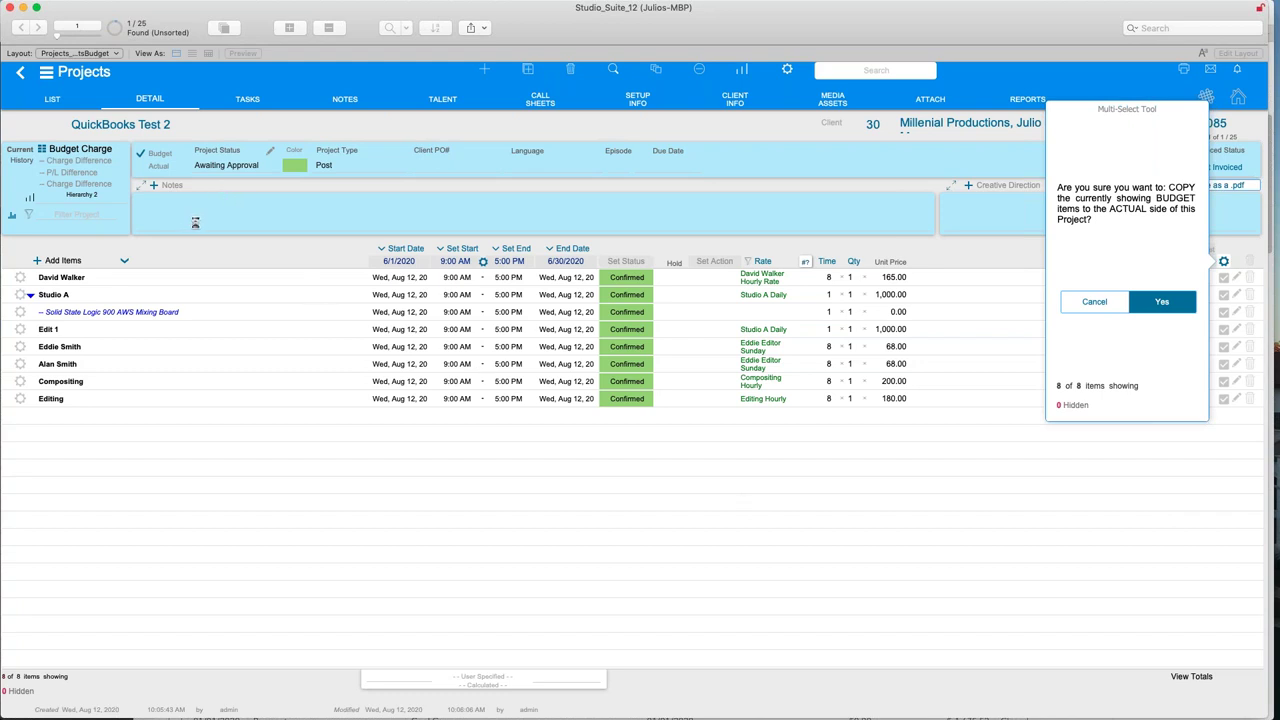
key("Return")
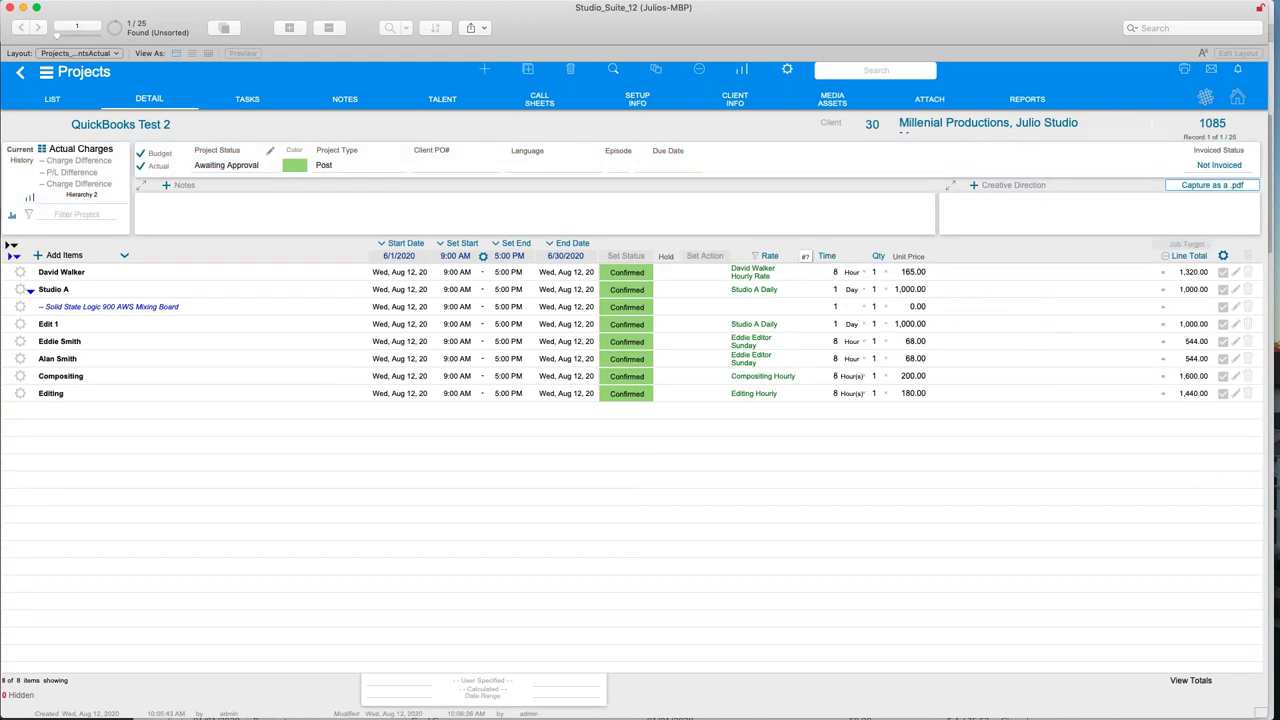
- View the project's budget charges and return to its actual charges
left_click(52, 150)
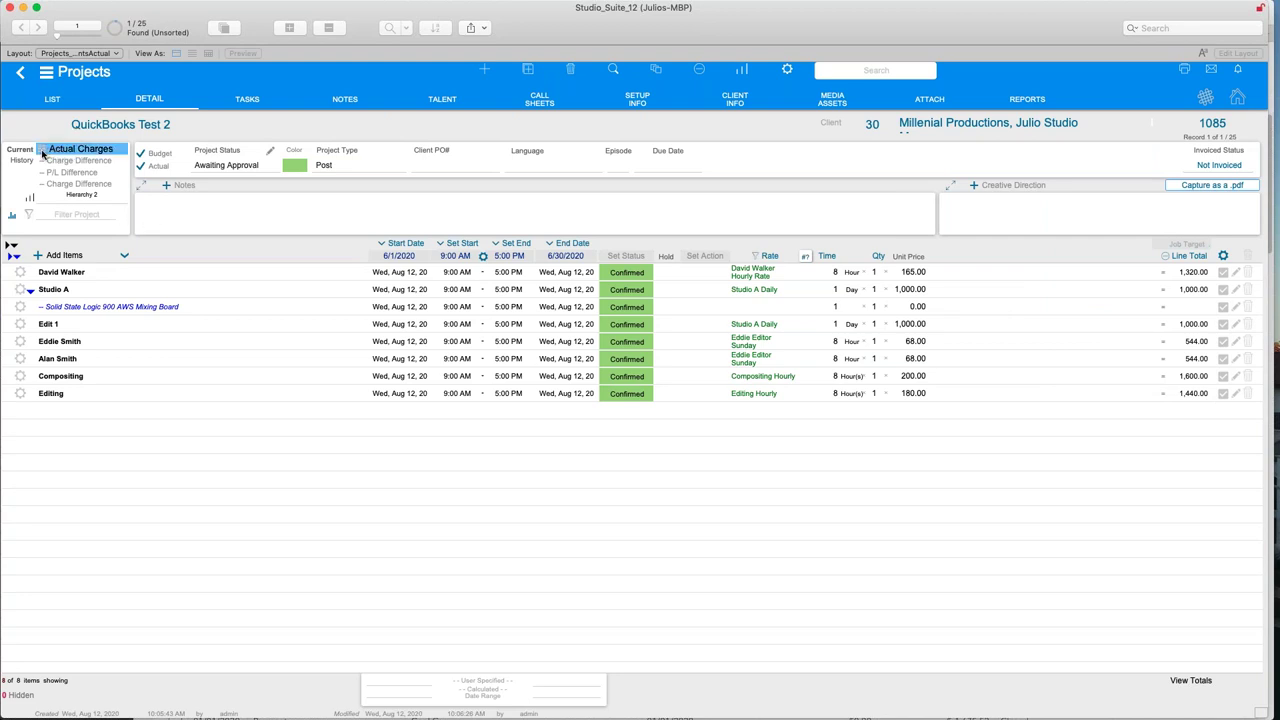
left_click(42, 152)
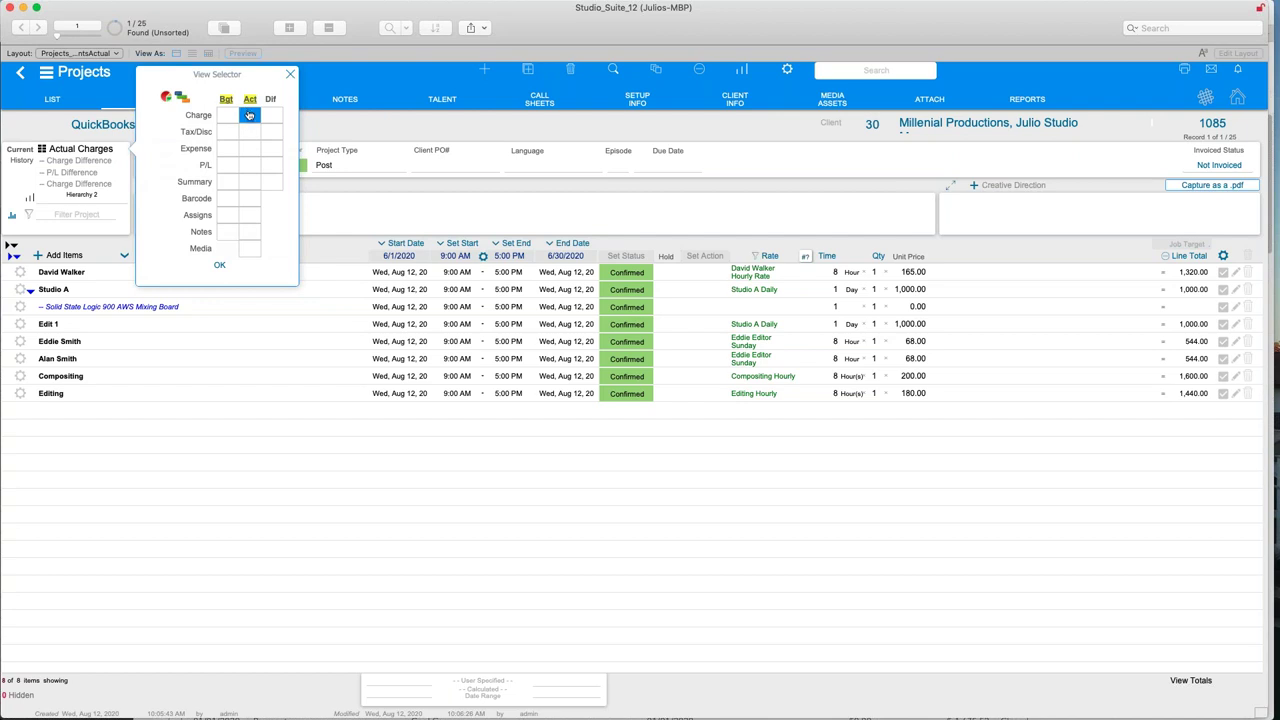
left_click(231, 119)
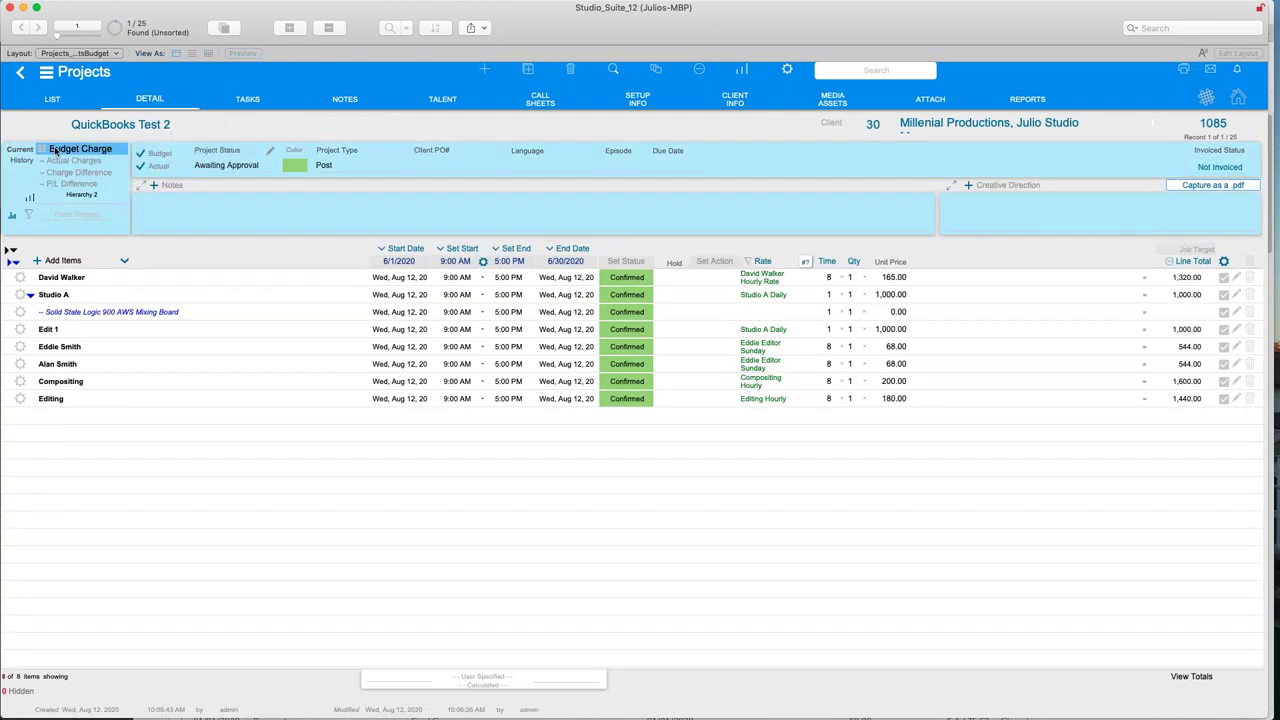
left_click(256, 120)
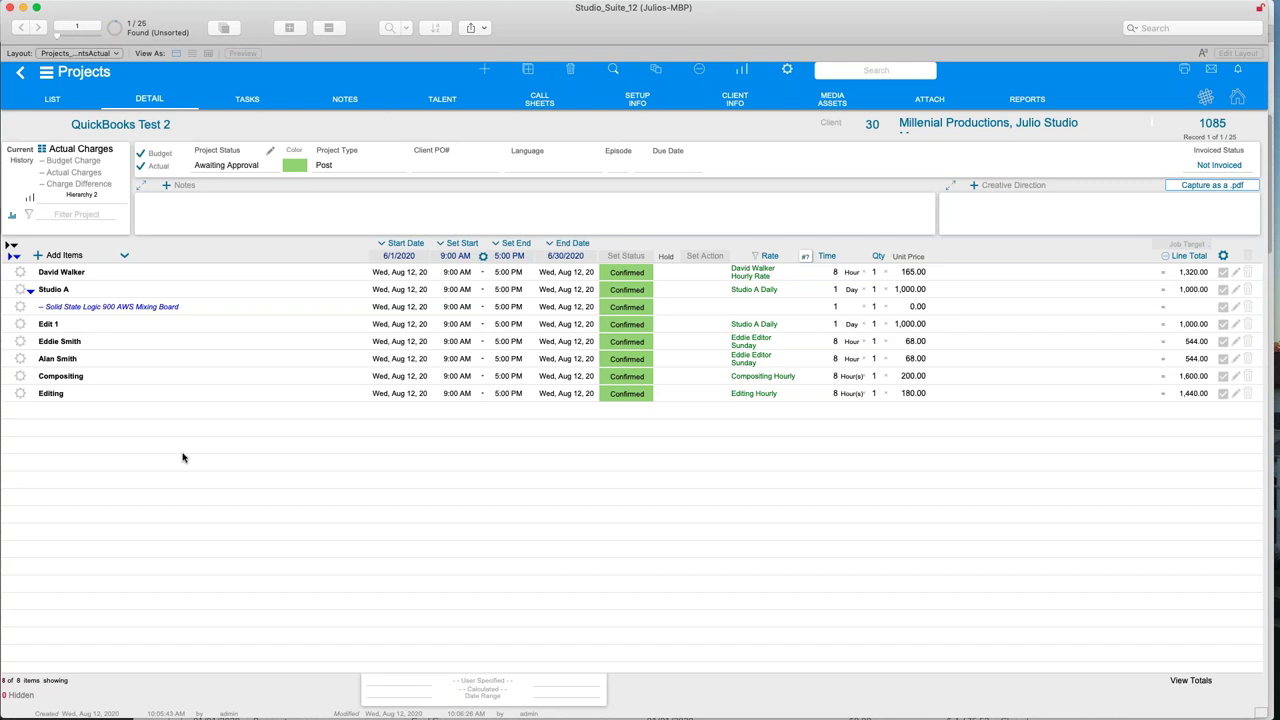
- Add the Creative Fee and Catering items from the Misc category to the project's actual charges
left_click(40, 258)
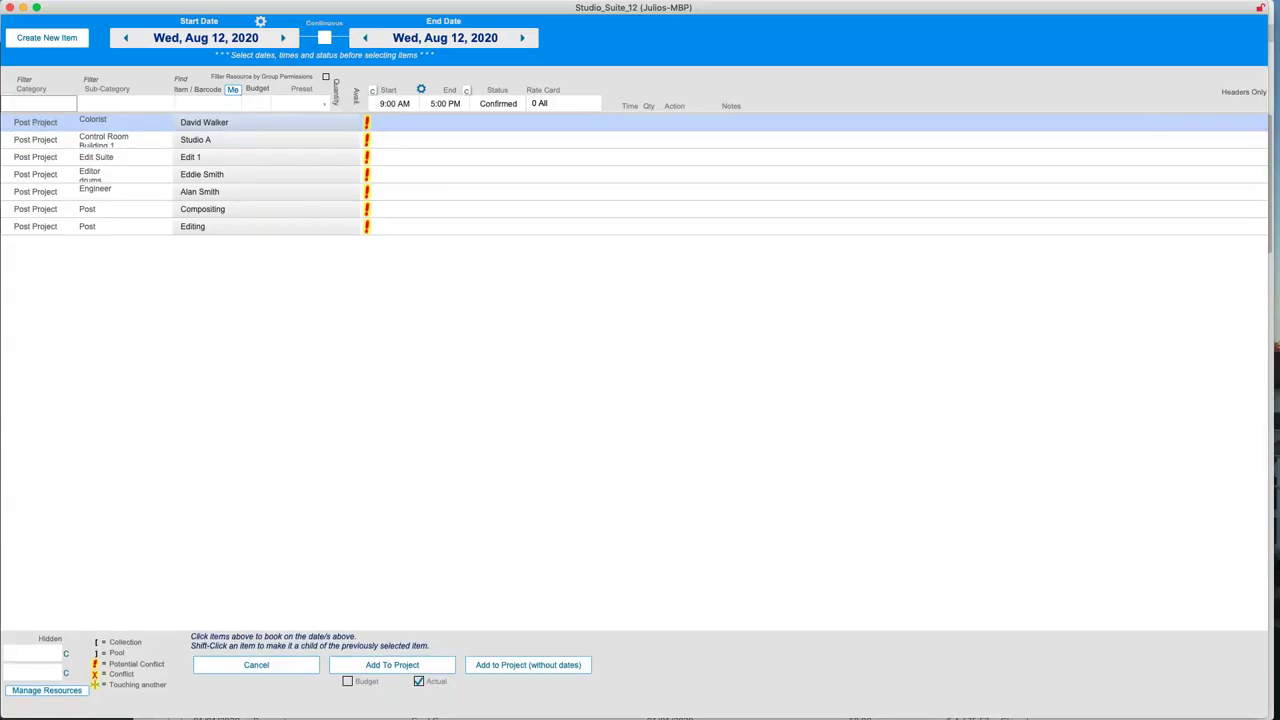
left_click(44, 106)
left_click(20, 188)
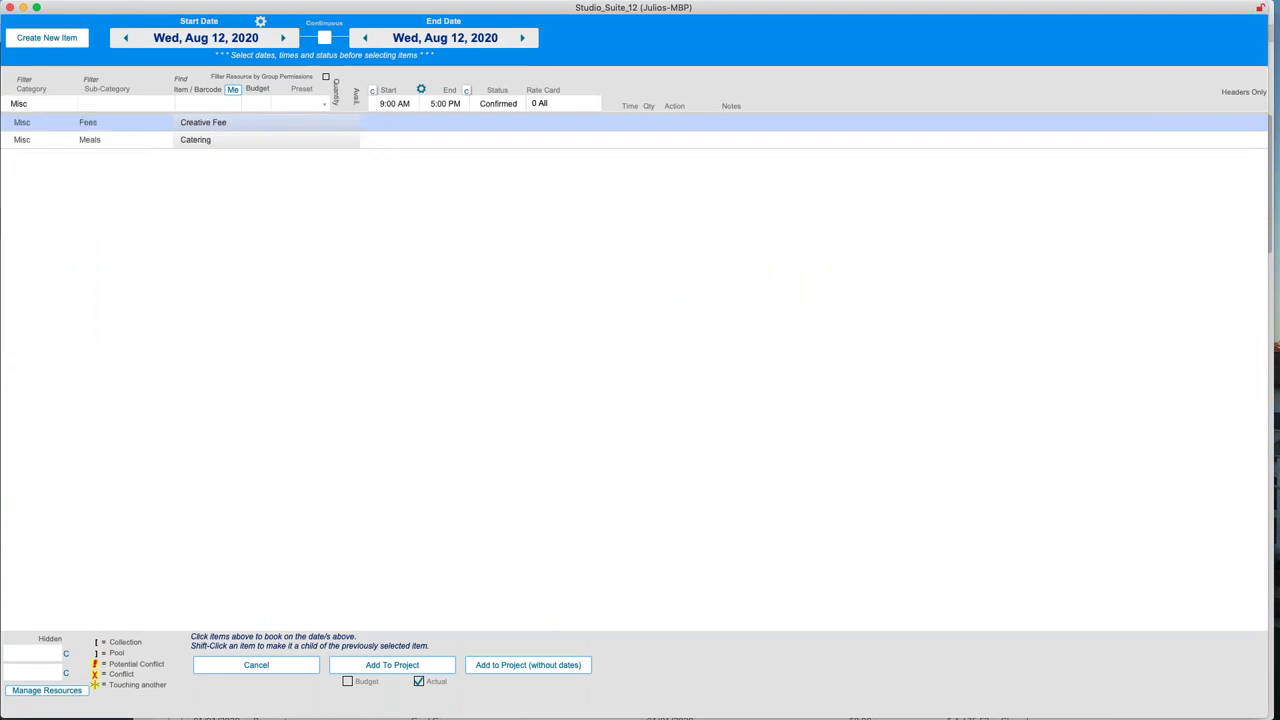
left_click(268, 128)
left_click(272, 142)
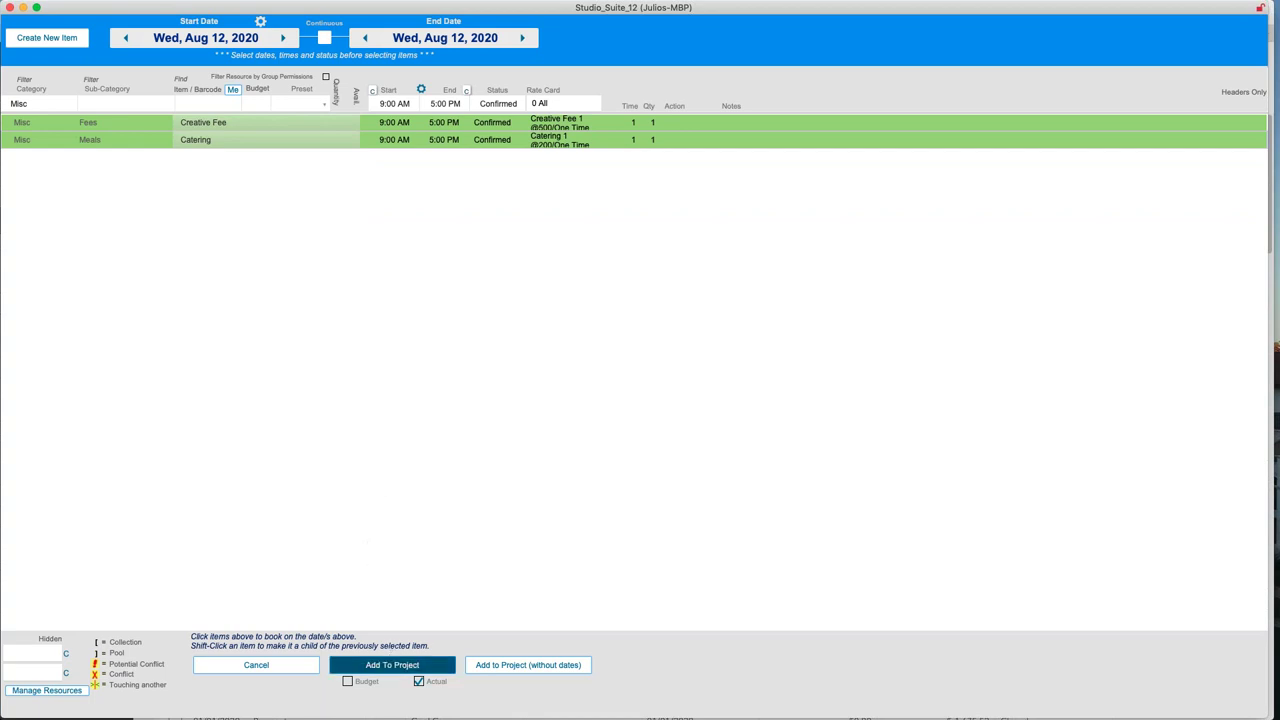
left_click(392, 665)
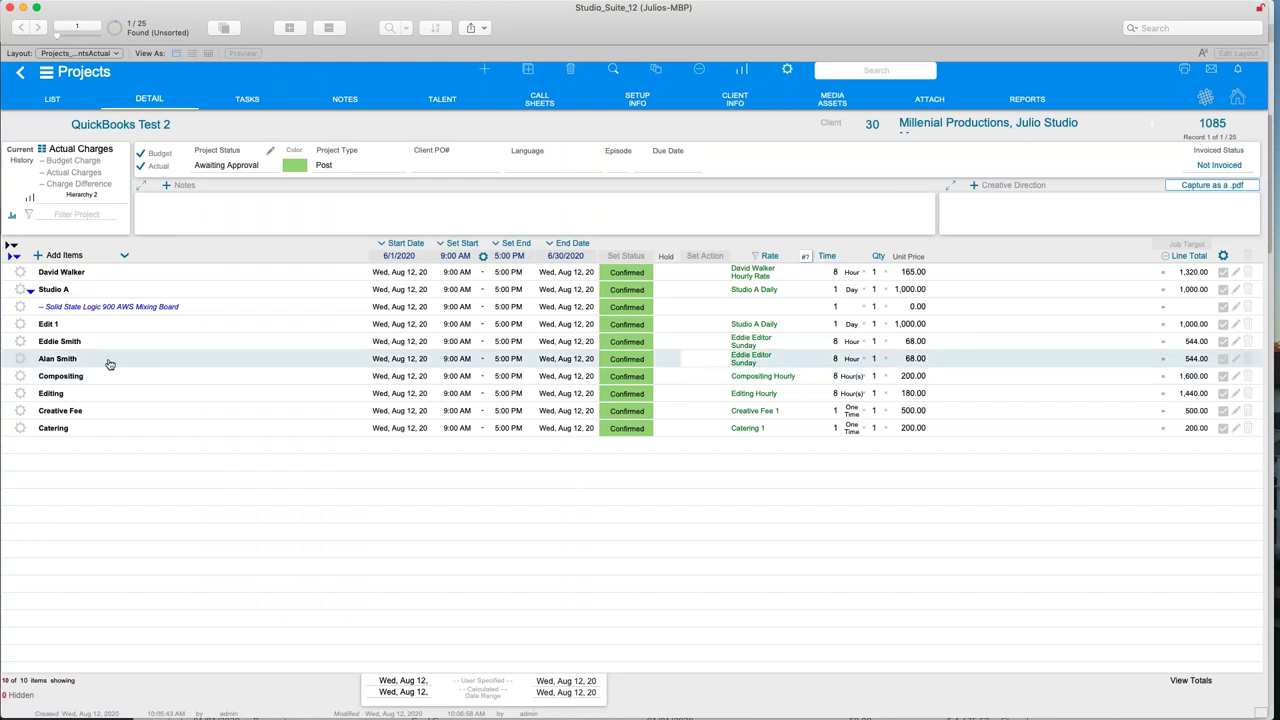
- Compare budget and actual amounts in the Charge Difference view, and return to the actual charges
left_click(44, 149)
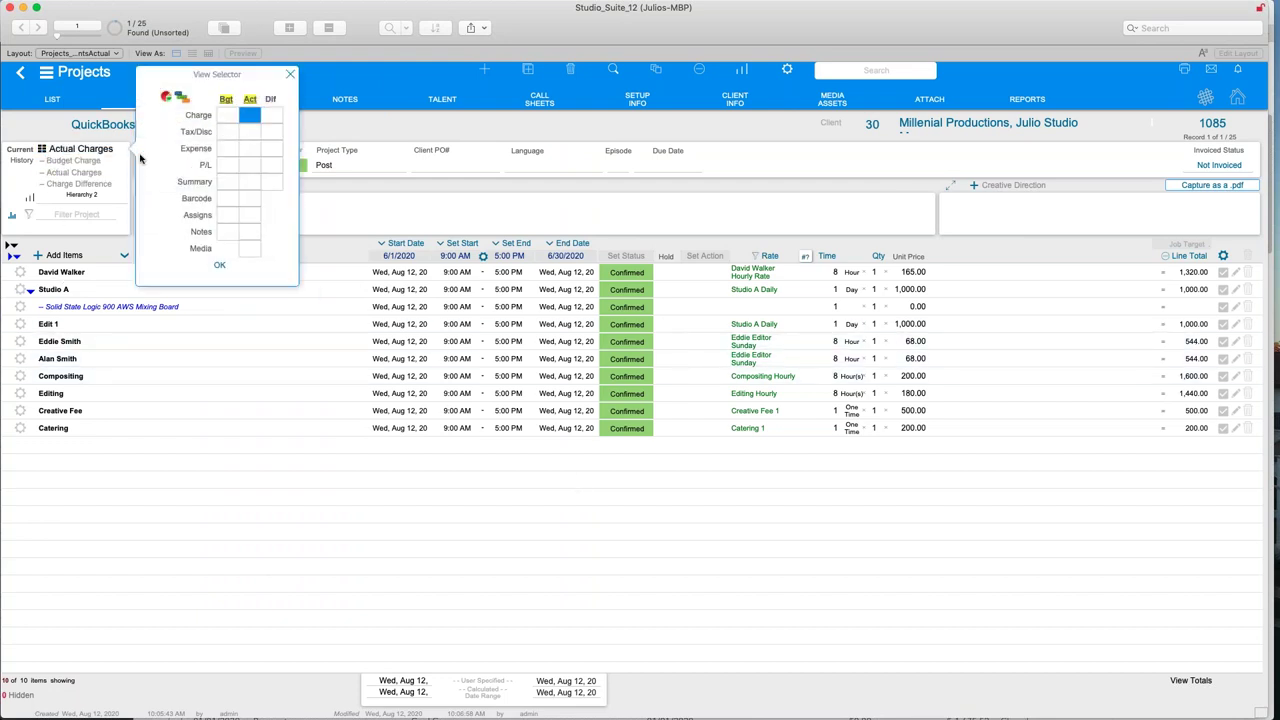
left_click(267, 119)
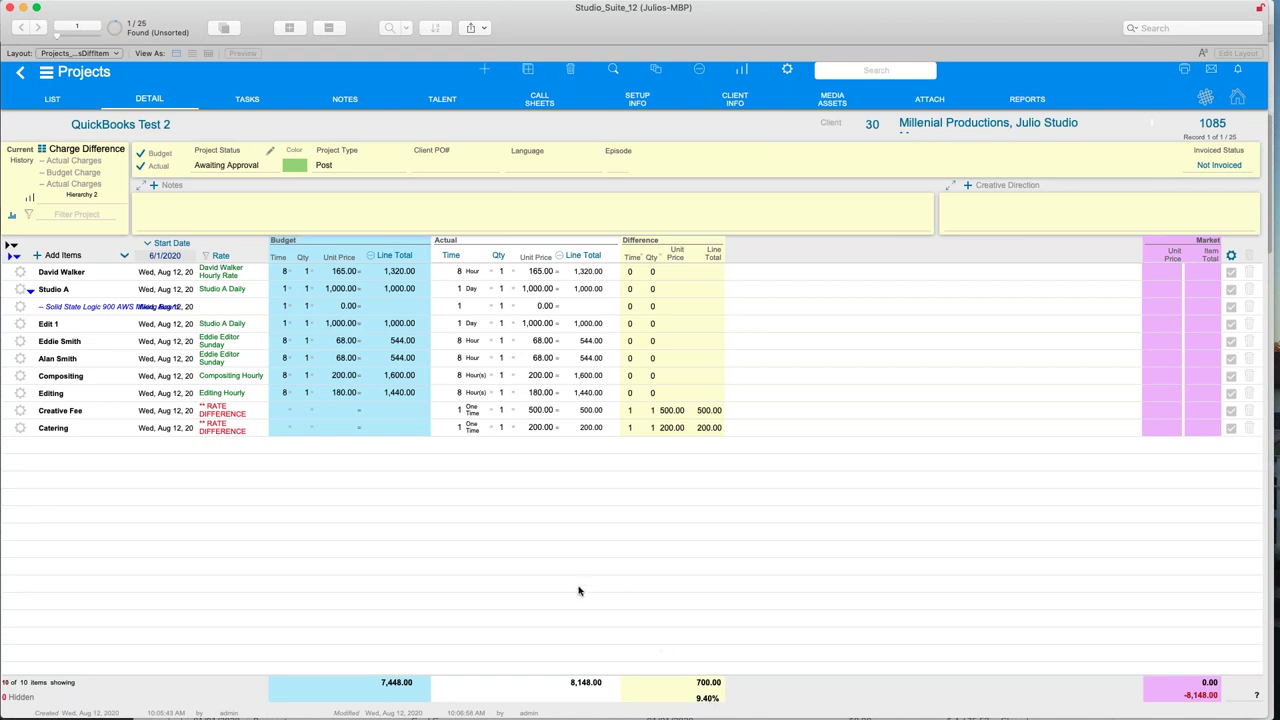
left_click(45, 149)
left_click(242, 124)
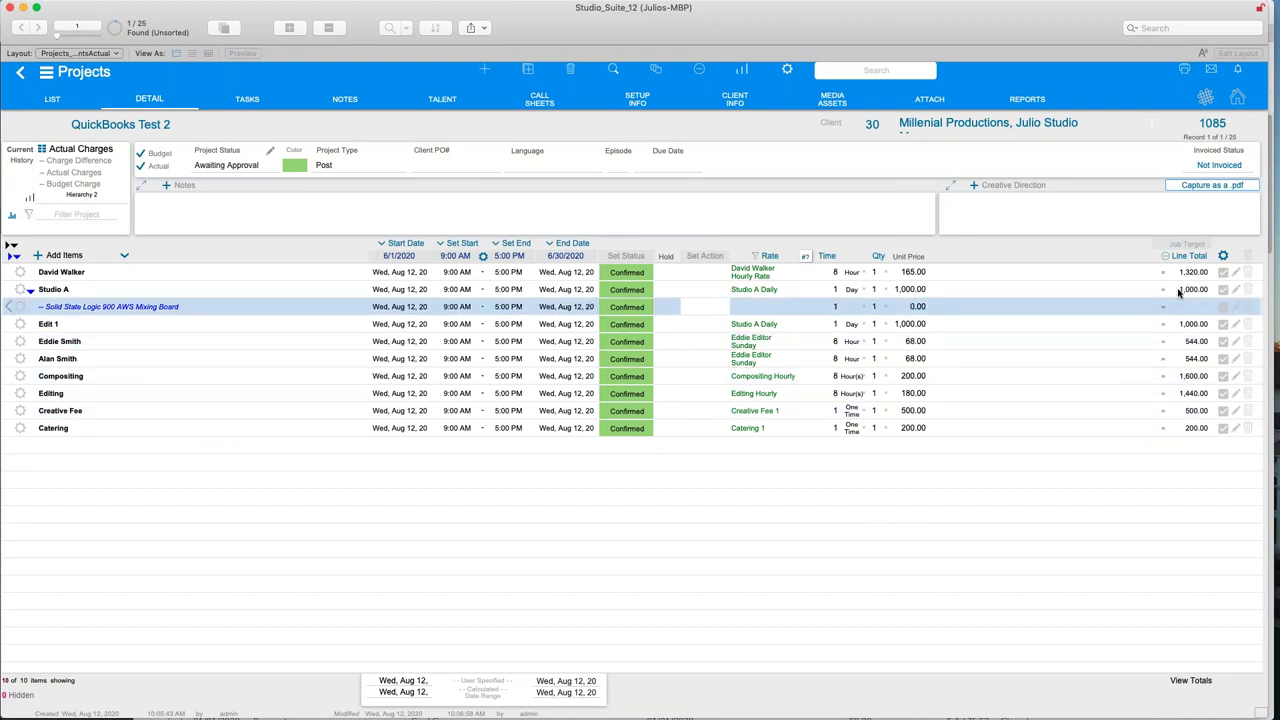
- Select all the project's actual items for invoicing and generate the final invoice from them
left_click(1223, 256)
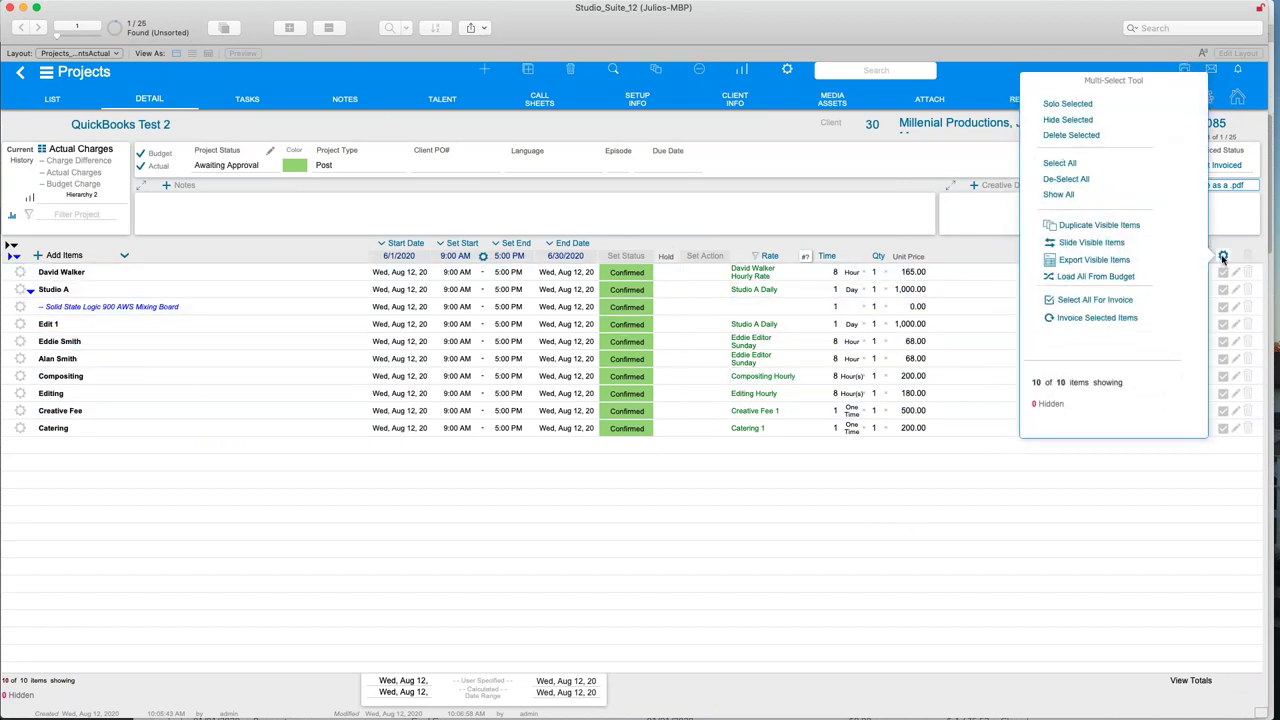
left_click(1127, 300)
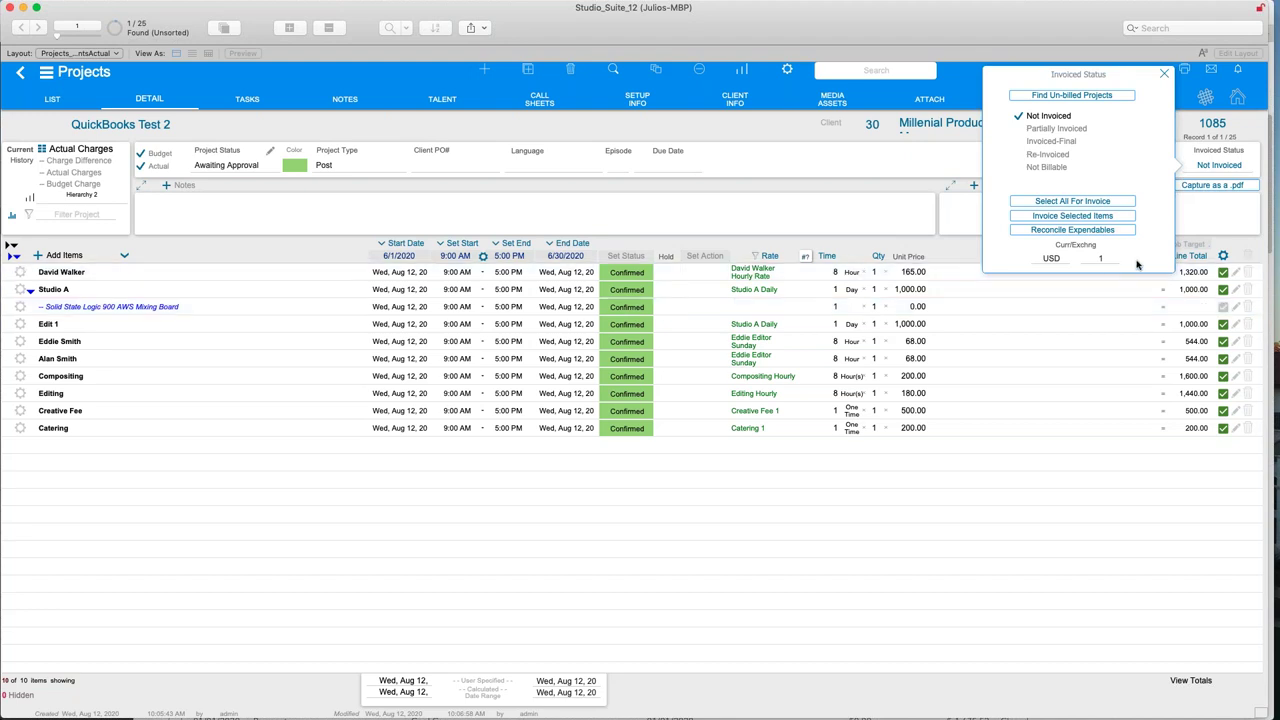
left_click(1020, 218)
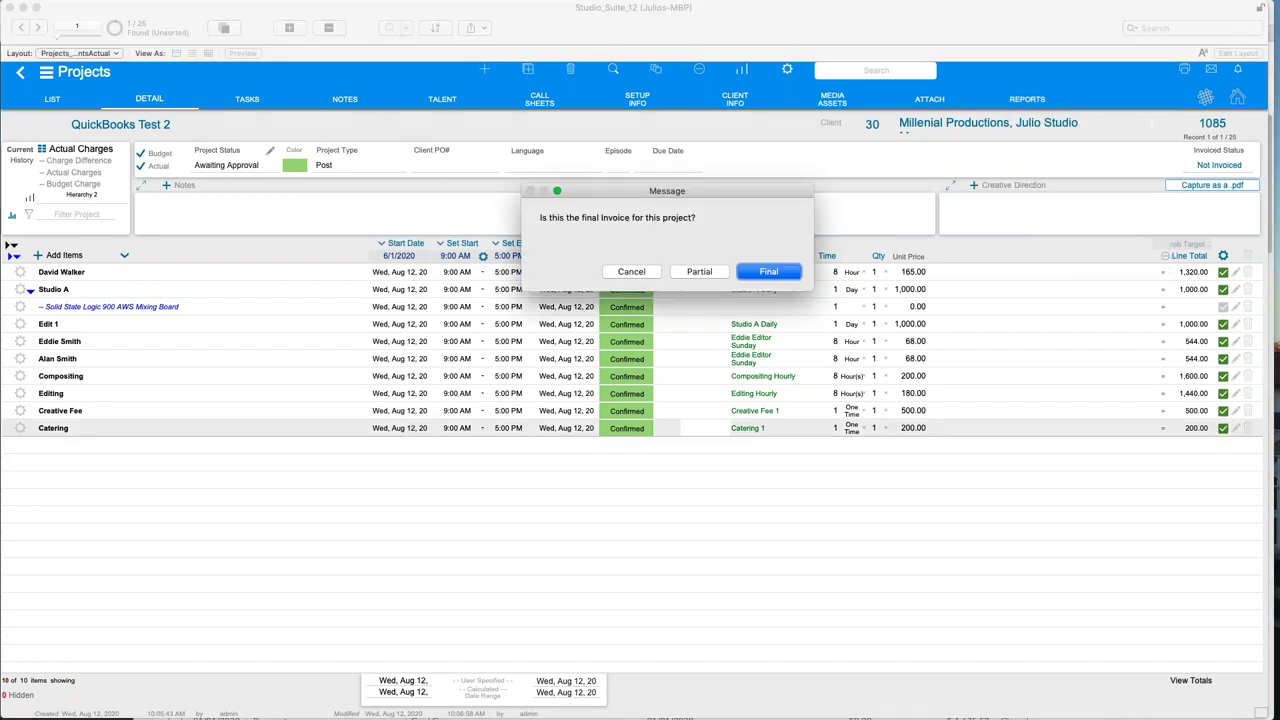
left_click(782, 272)
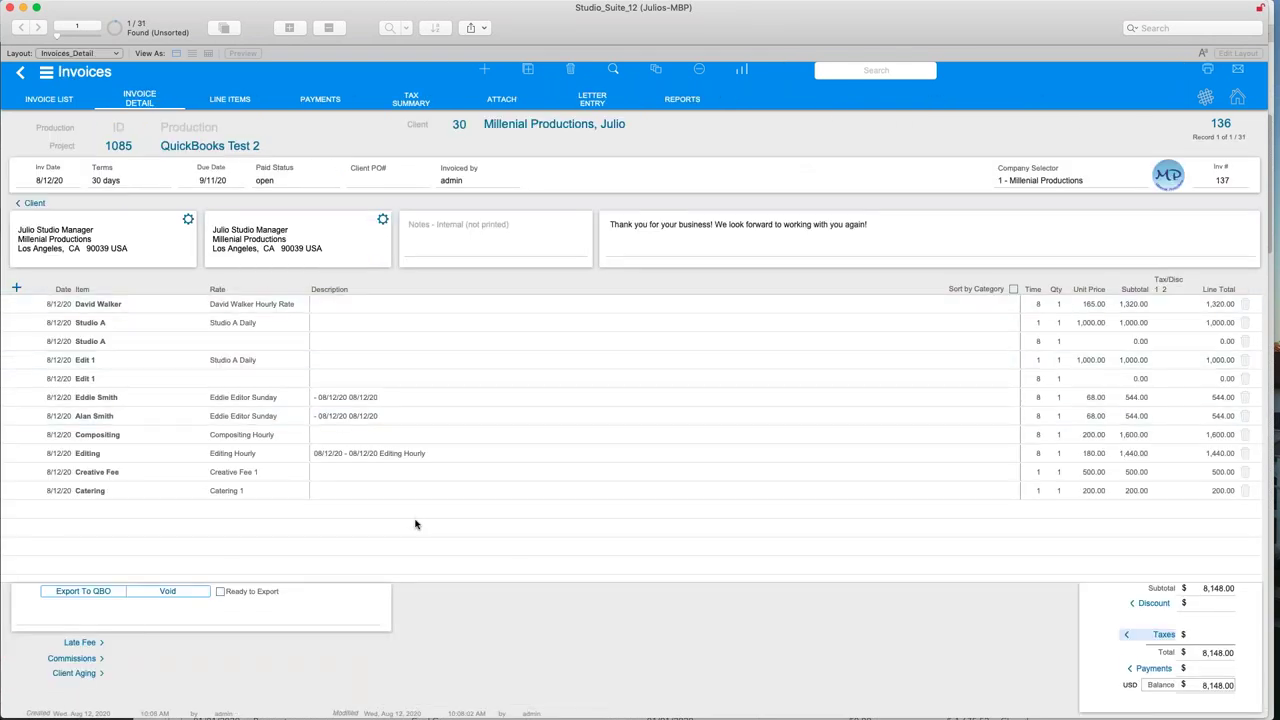
- Preview the printable version of the invoice and leave it without printing
left_click(1207, 70)
left_click(751, 303)
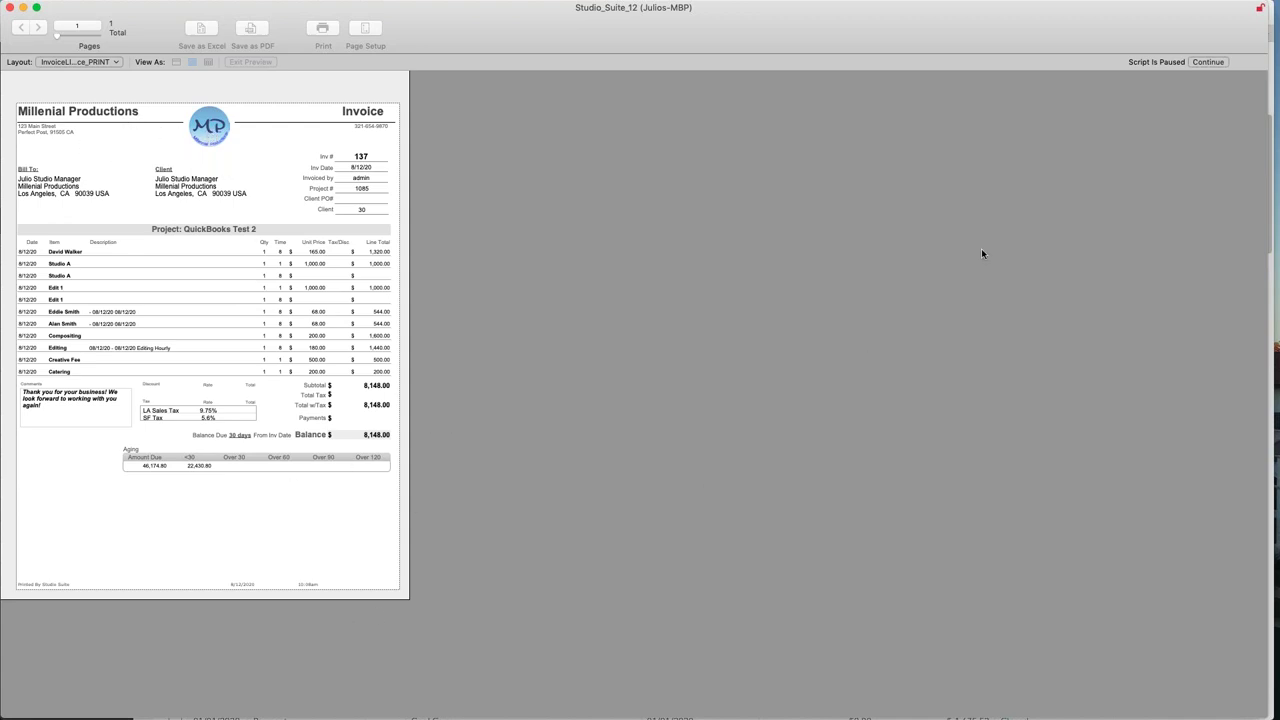
left_click(1200, 62)
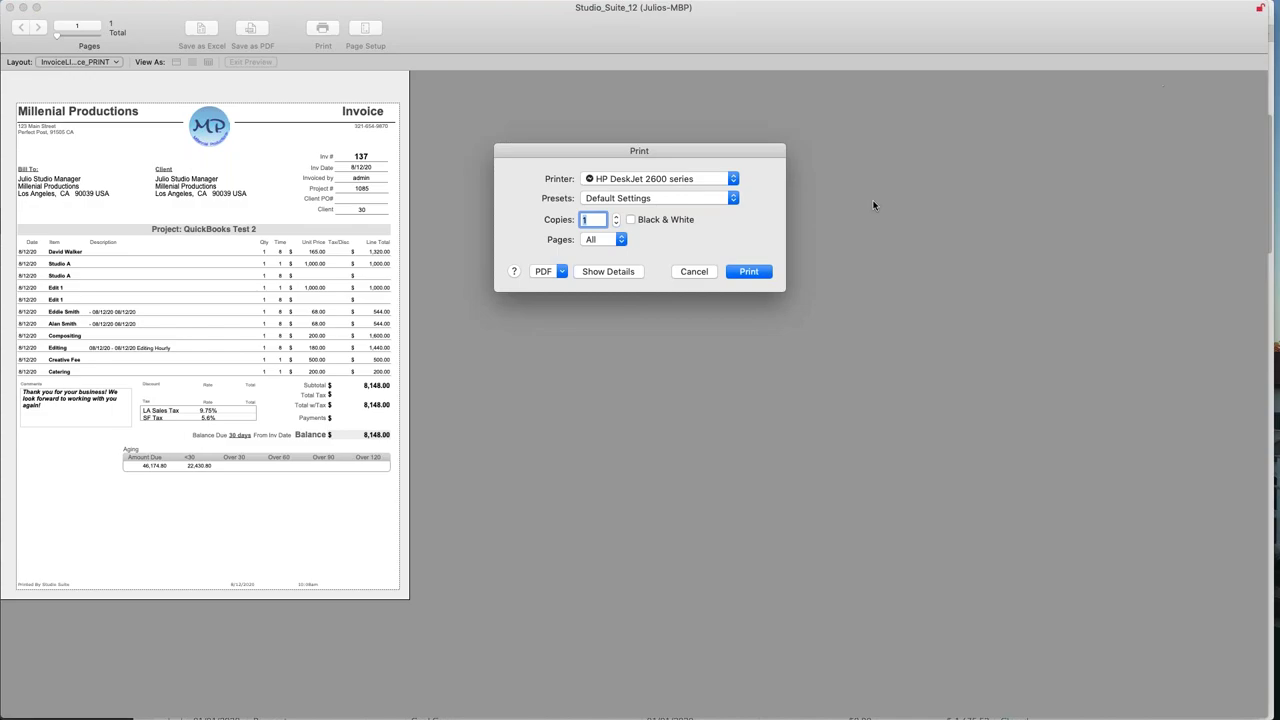
left_click(694, 271)
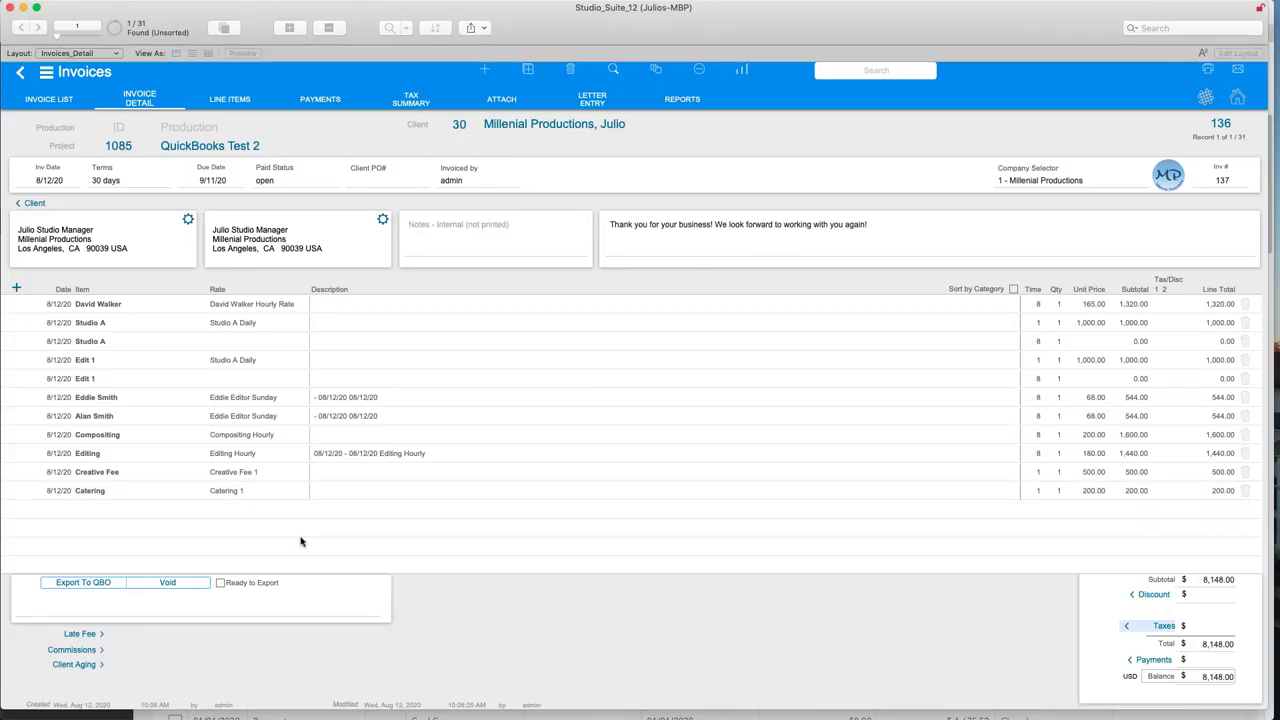
- Try to export the invoice to QuickBooks Online
left_click(72, 587)
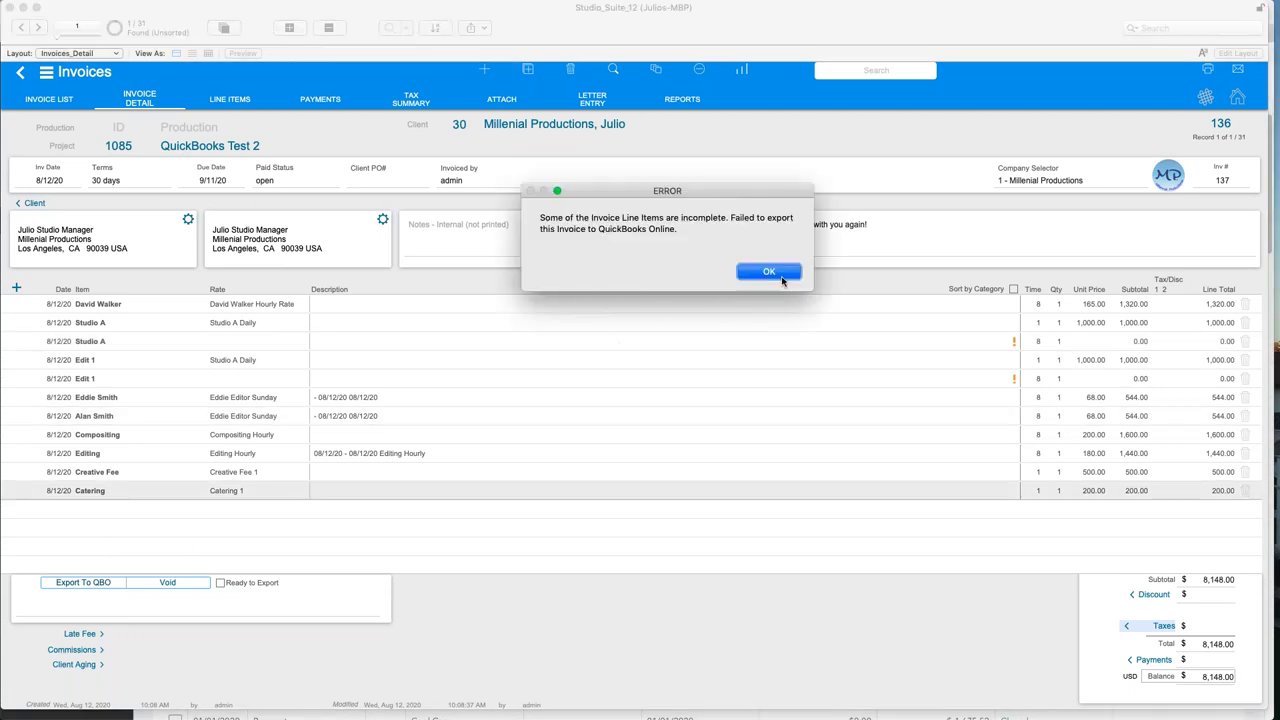
left_click(783, 277)
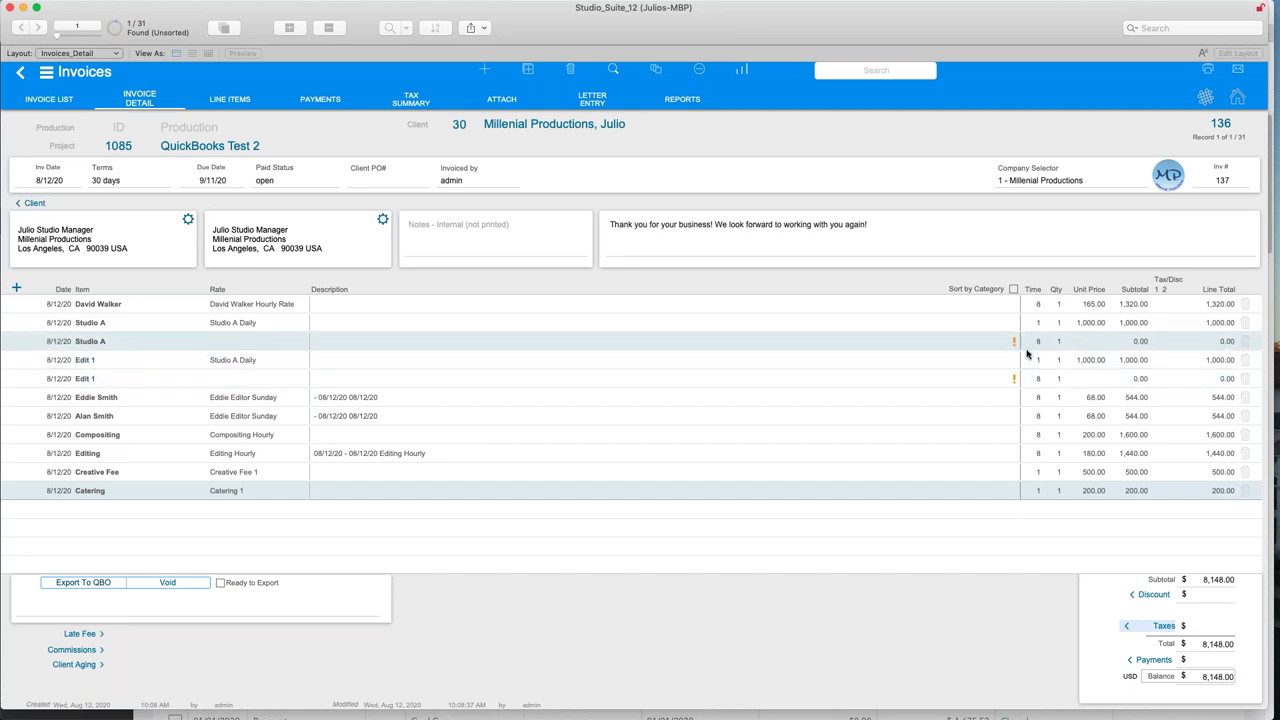
- Delete the two zero-amount lines, Studio A and Edit 1, from the invoice
left_click(1245, 342)
left_click(1198, 341)
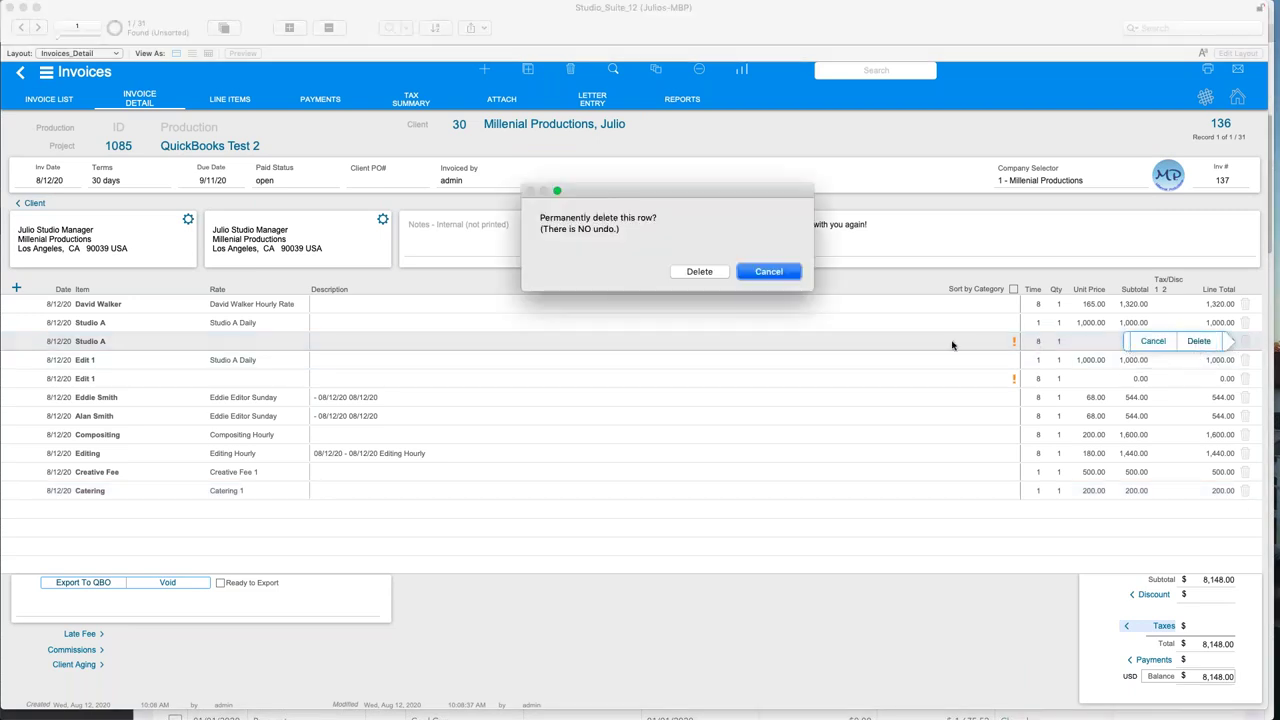
left_click(703, 271)
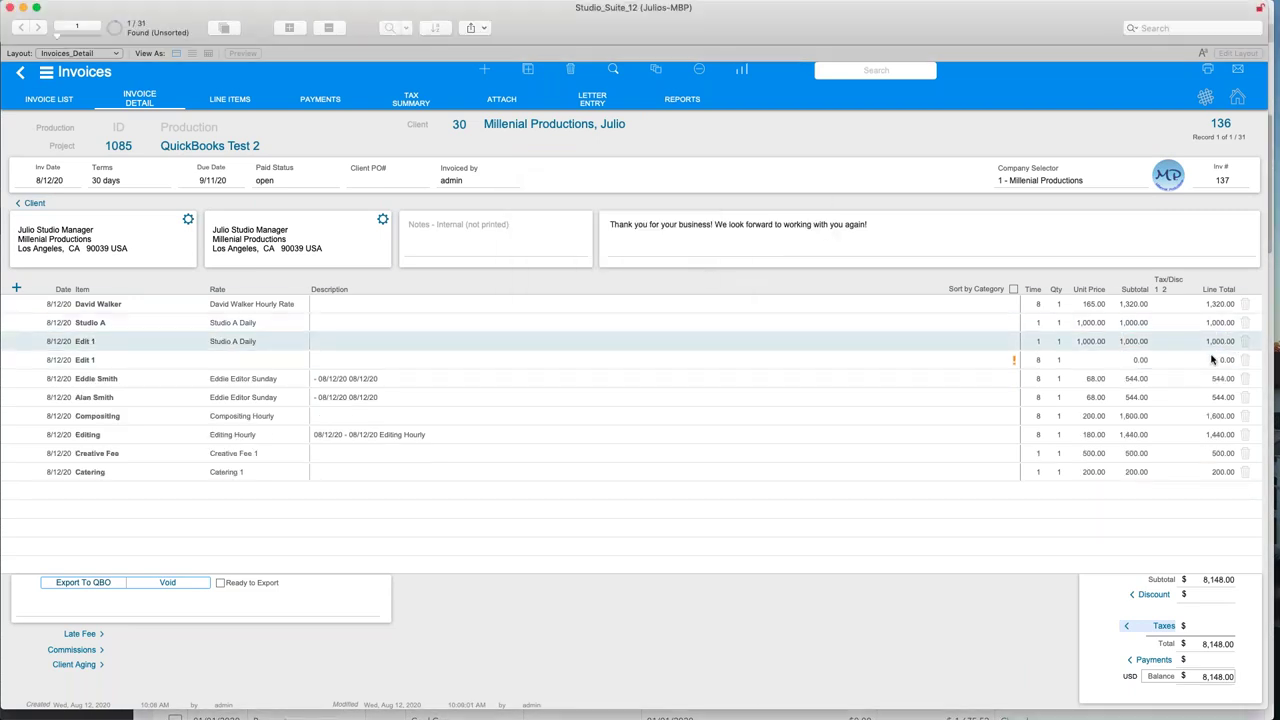
left_click(1245, 360)
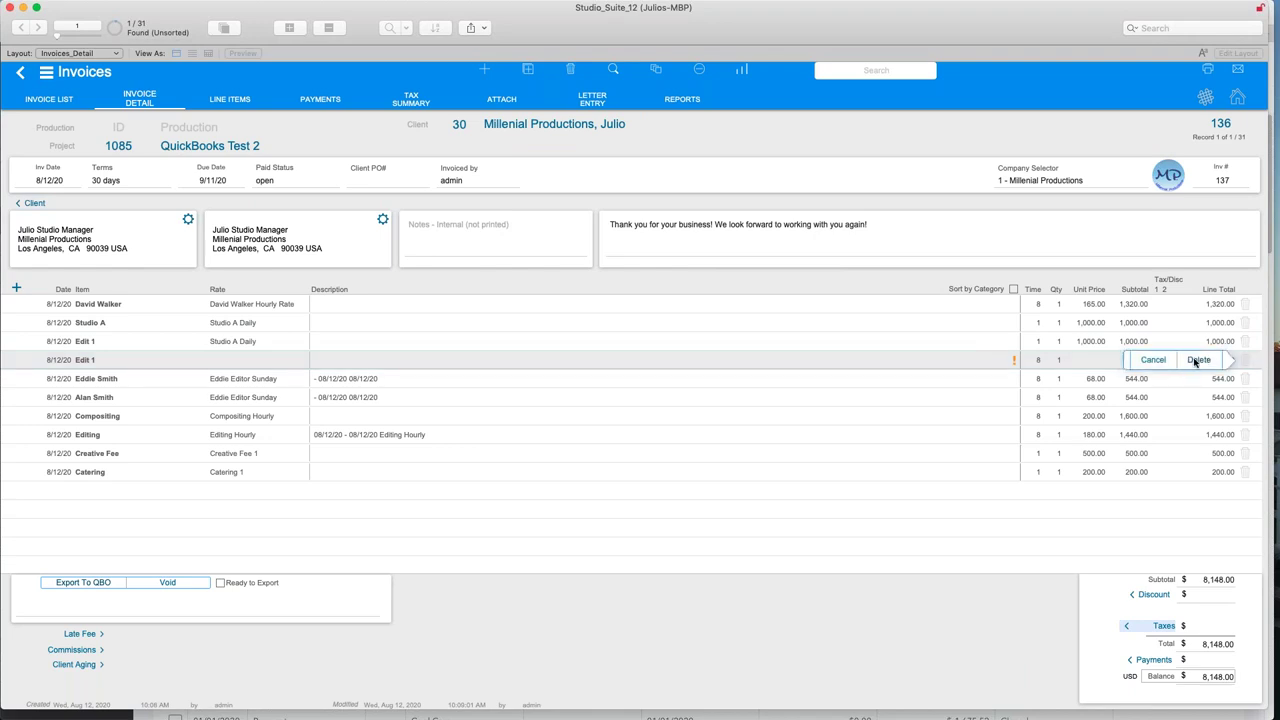
left_click(1198, 360)
left_click(706, 276)
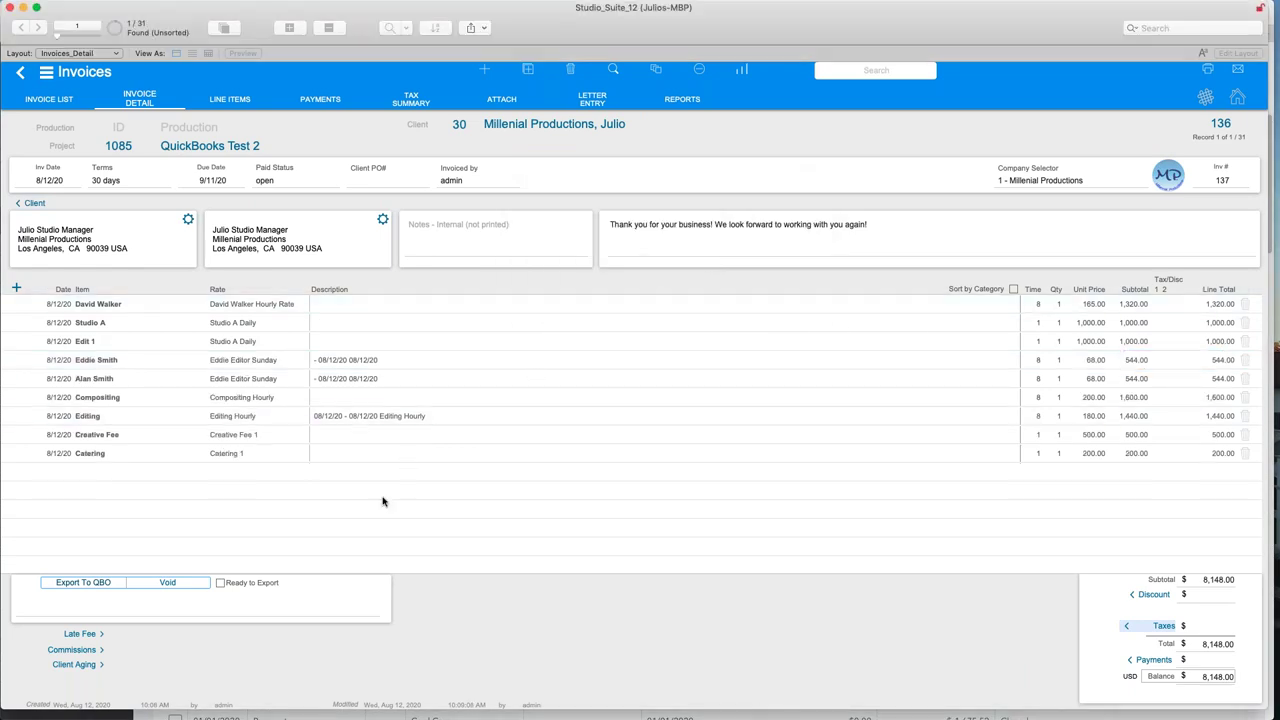
- Export the corrected invoice to QuickBooks Online
left_click(90, 584)
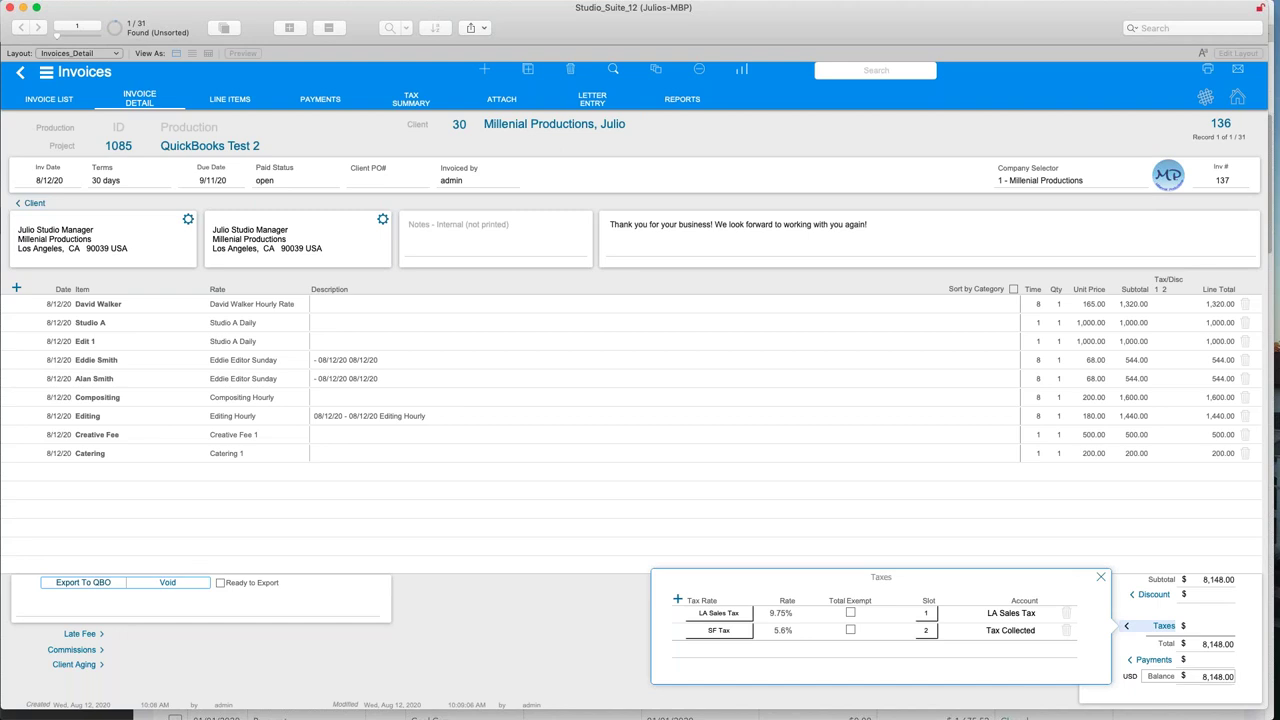
key("Escape")
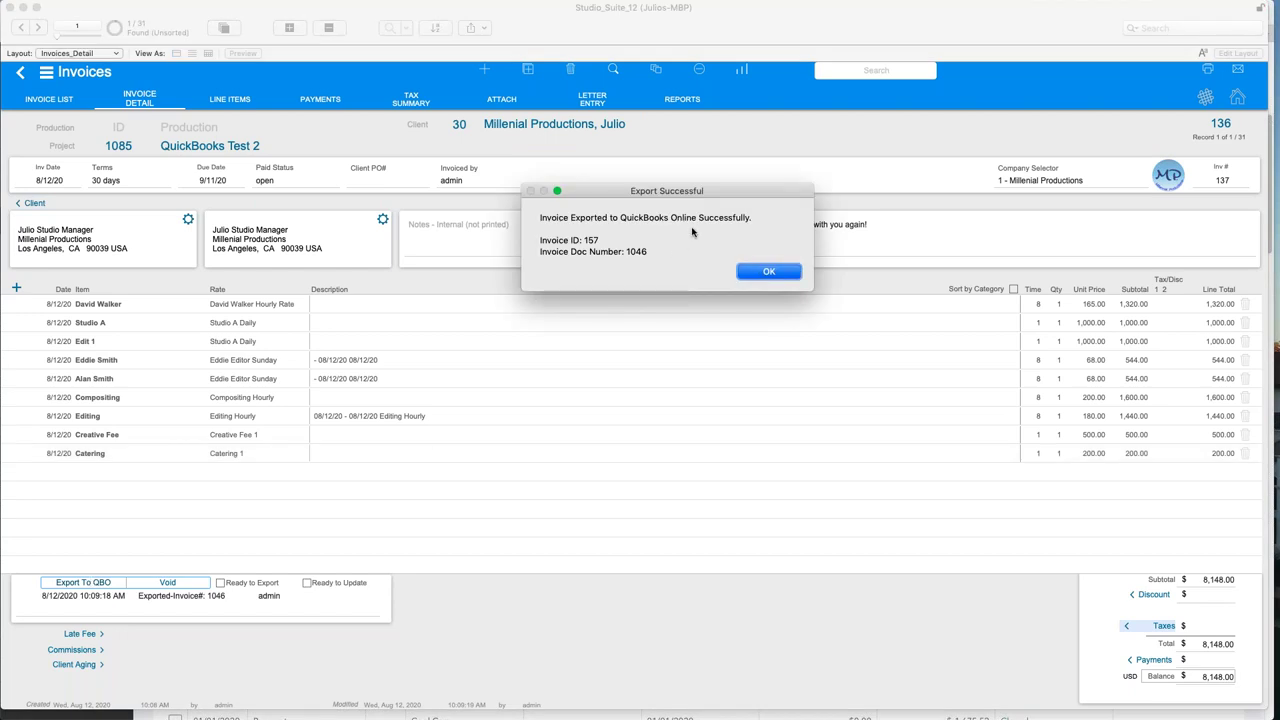
left_click(780, 278)
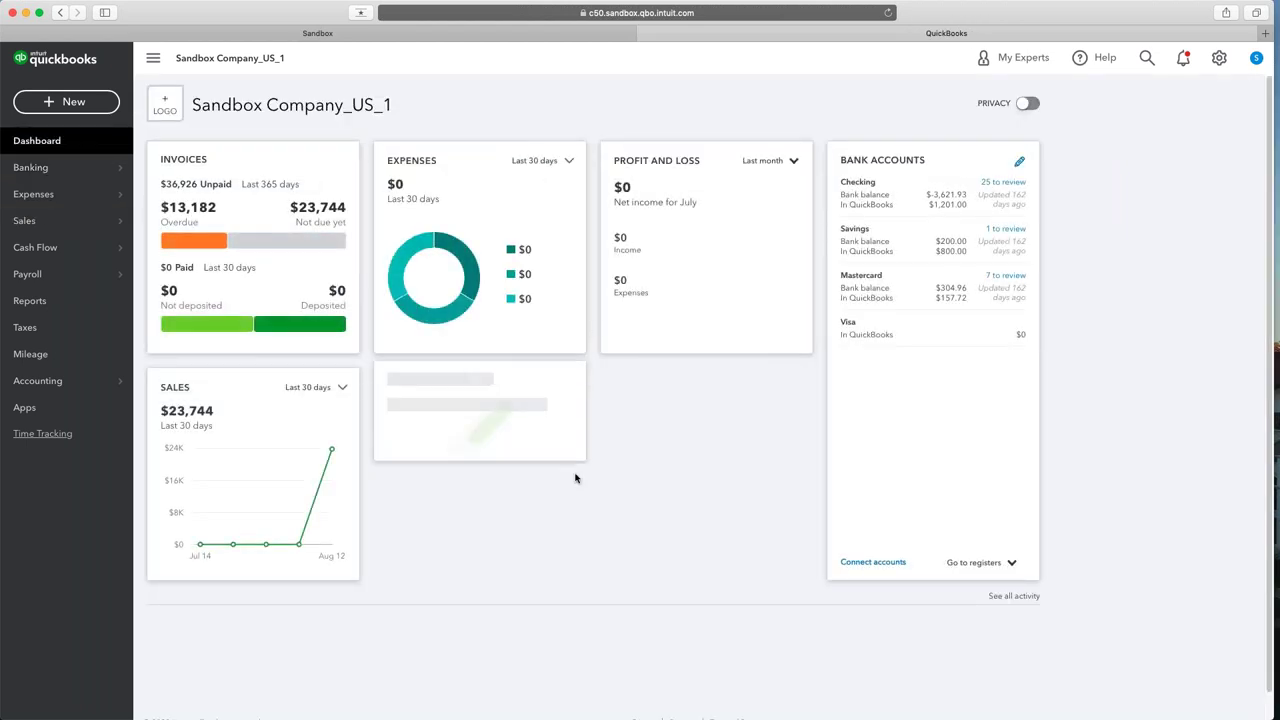
- Switch to QuickBooks Online, refresh the All Sales list and check it against the exported invoice number in Studio Suite
mouse_move(120, 222)
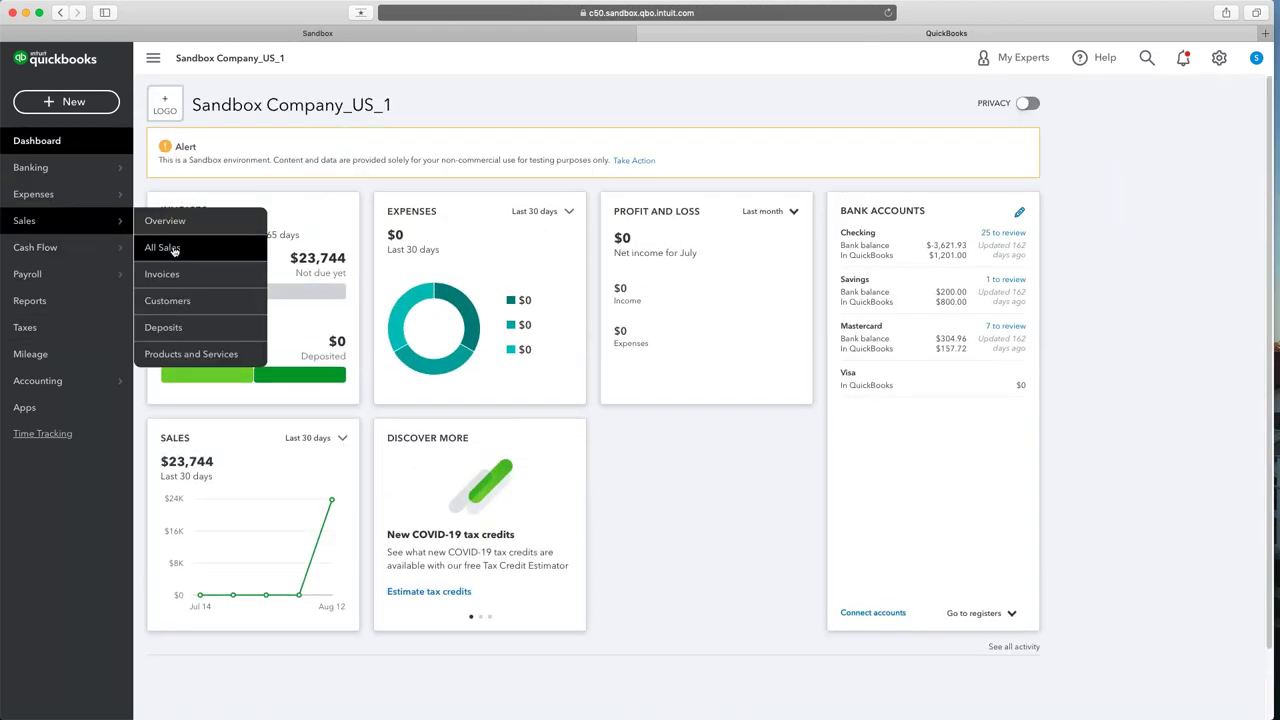
left_click(166, 248)
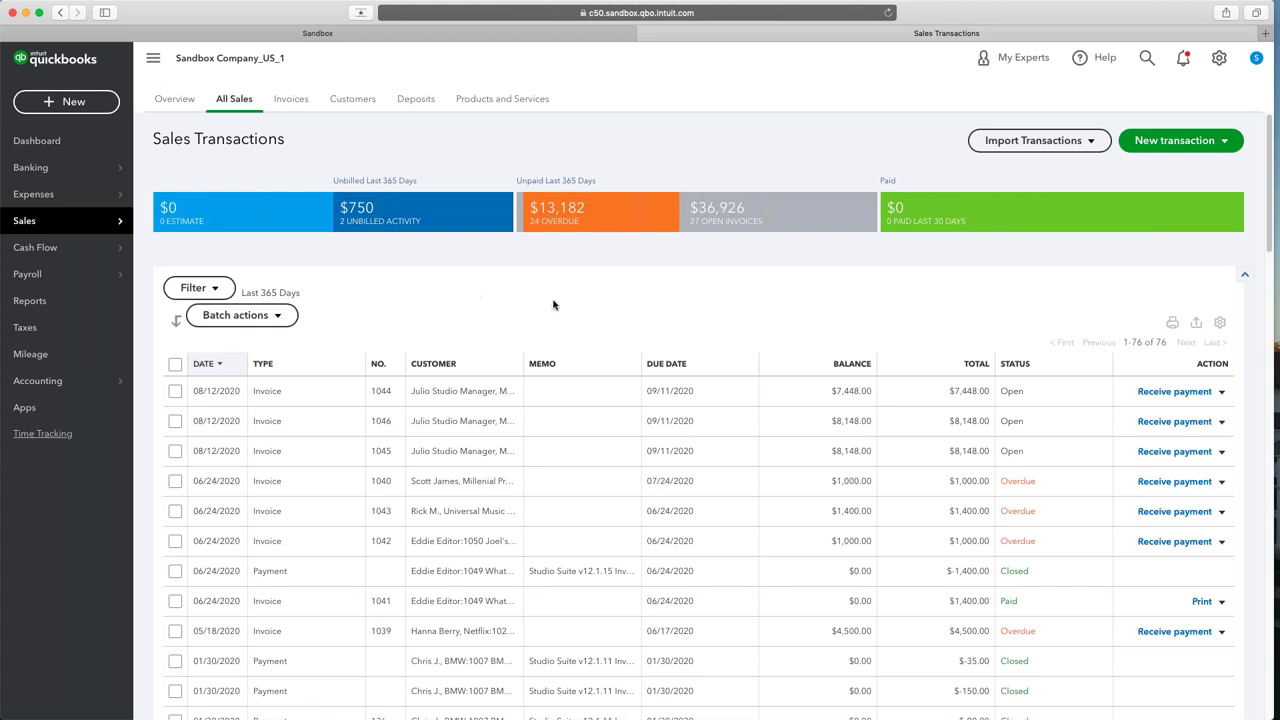
left_click(890, 12)
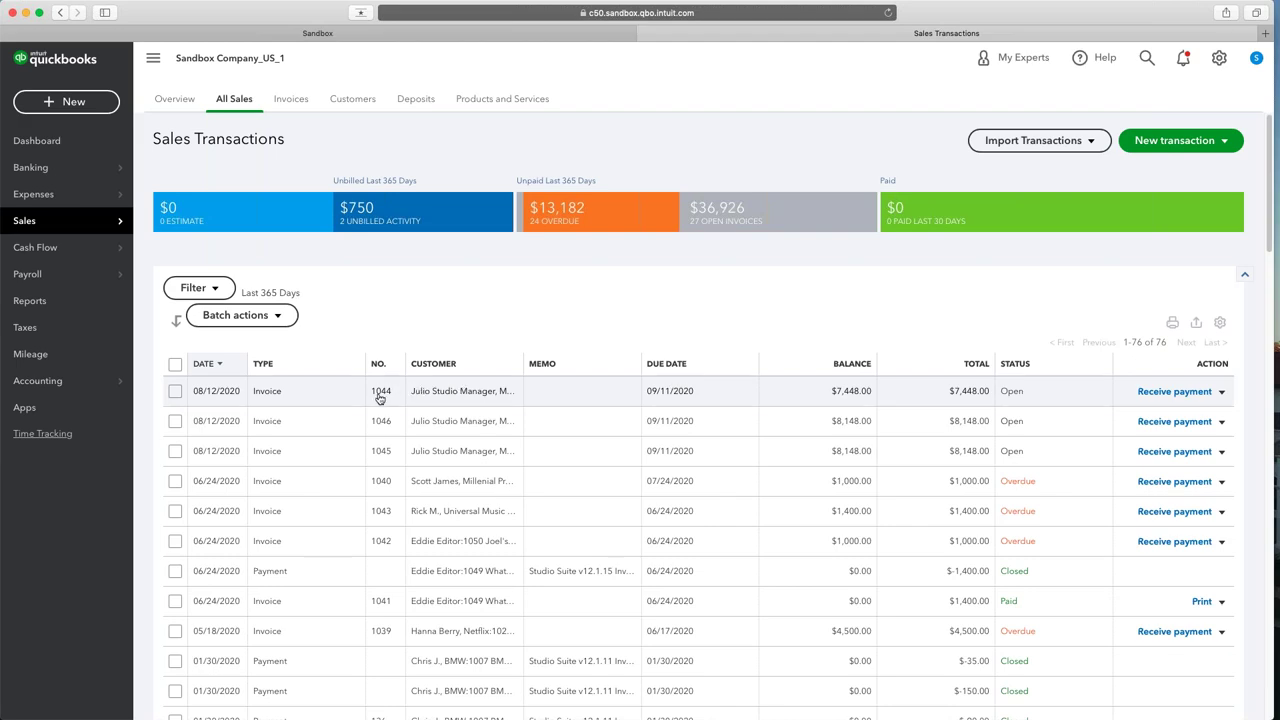
key("super+Tab")
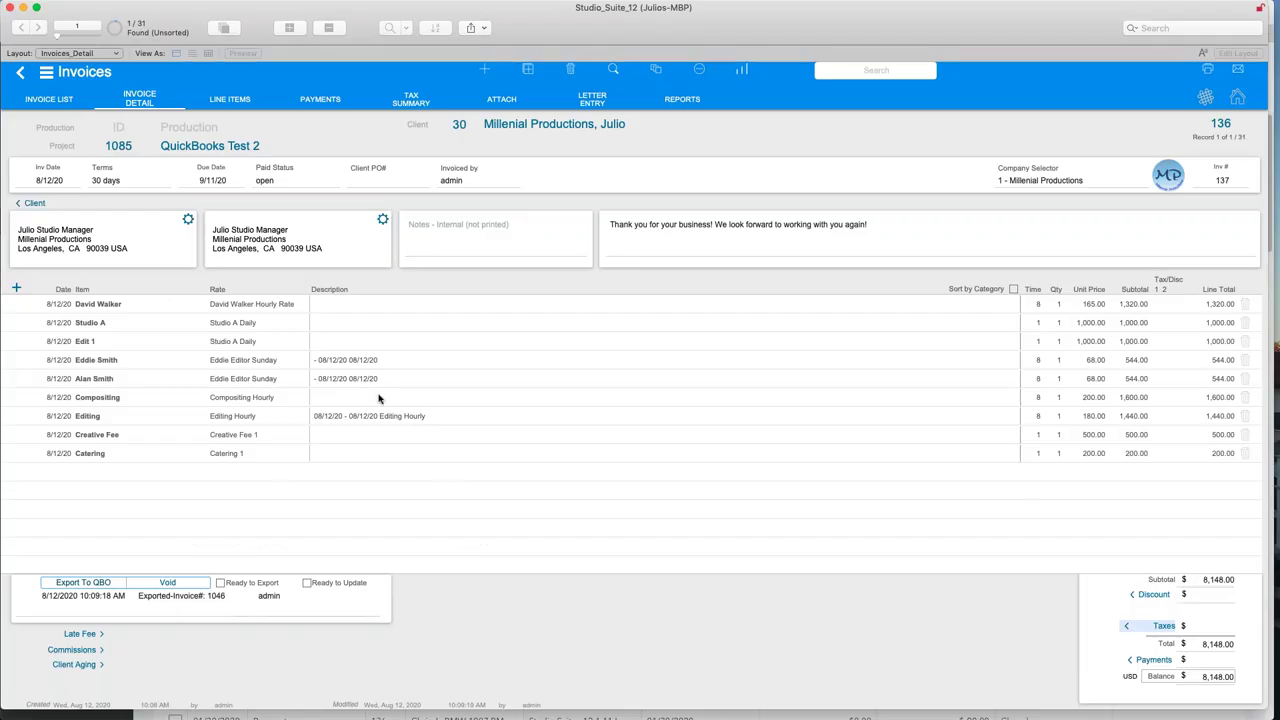
key("super+Tab")
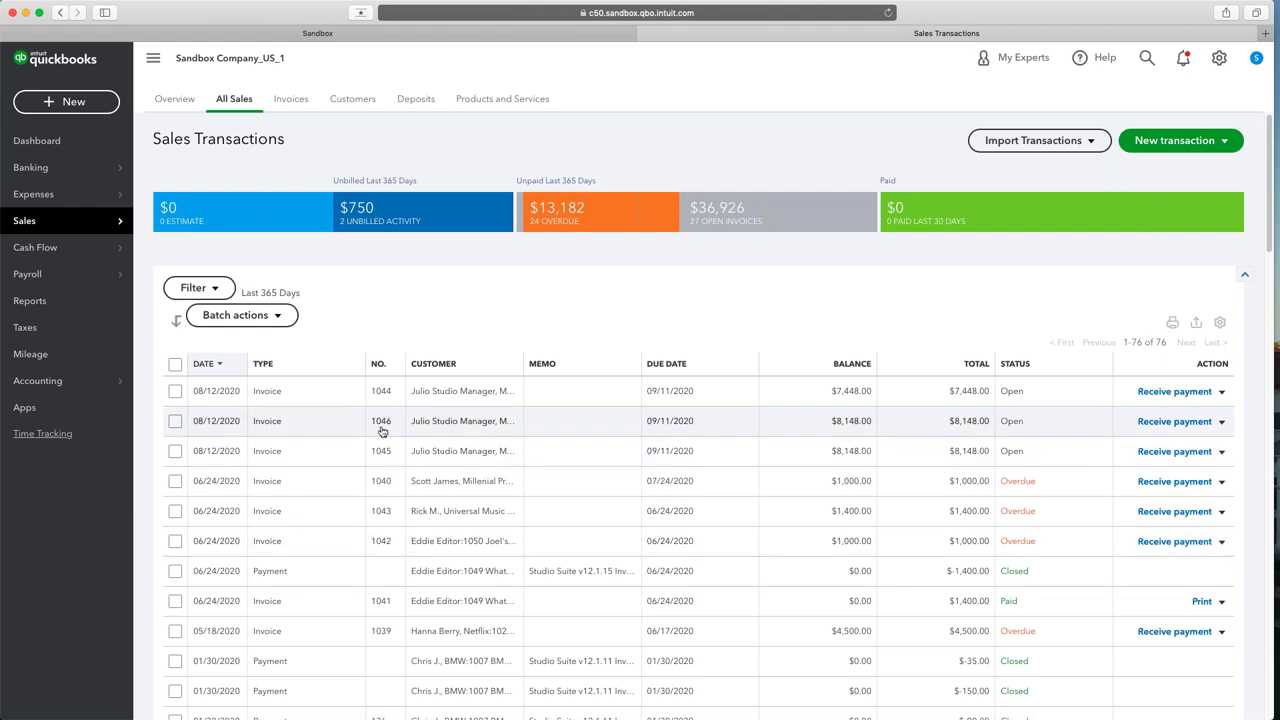
- Open the newly exported invoice in QuickBooks Online and compare its line items and customer message with the Studio Suite invoice
left_click(443, 425)
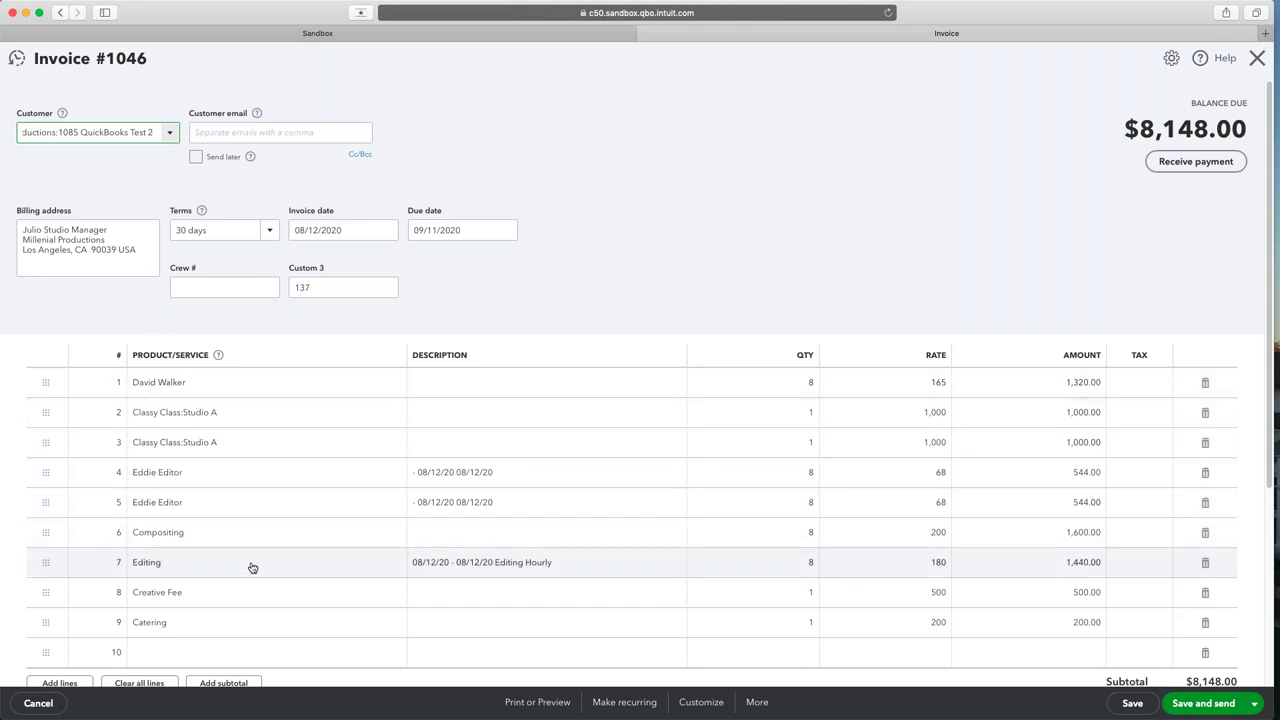
scroll(245, 594, "down", 2)
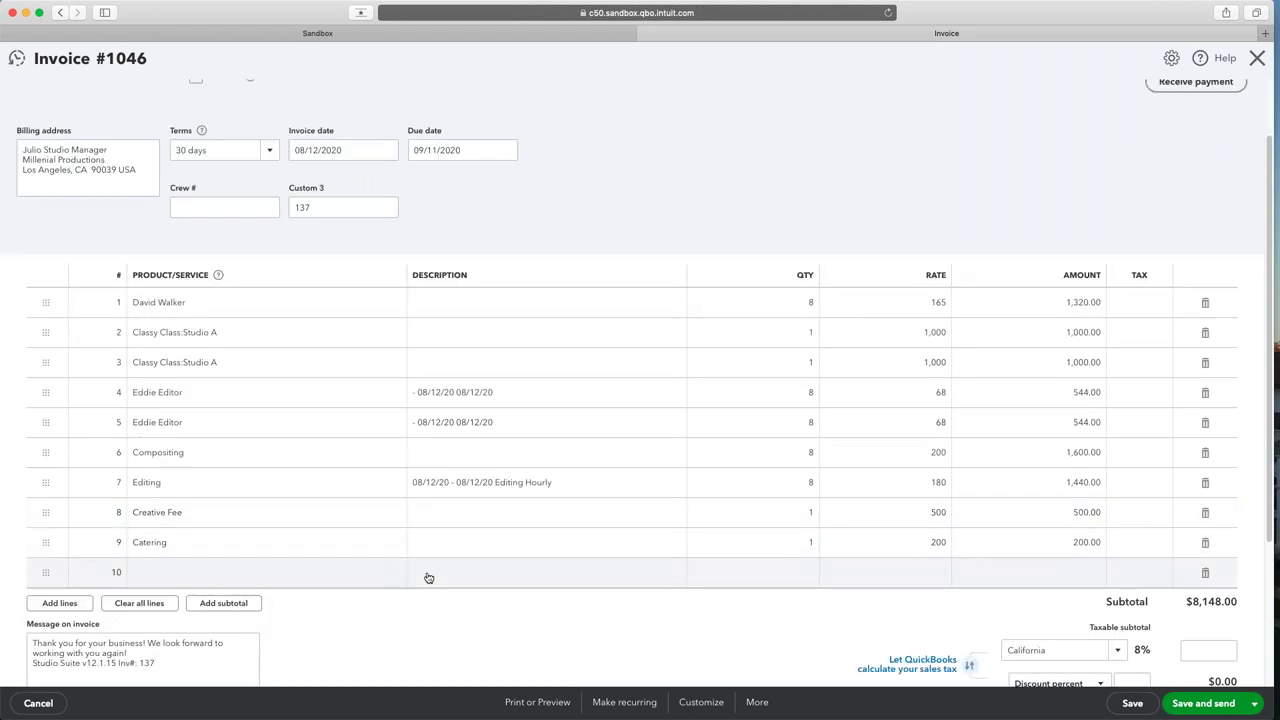
key("super+Tab")
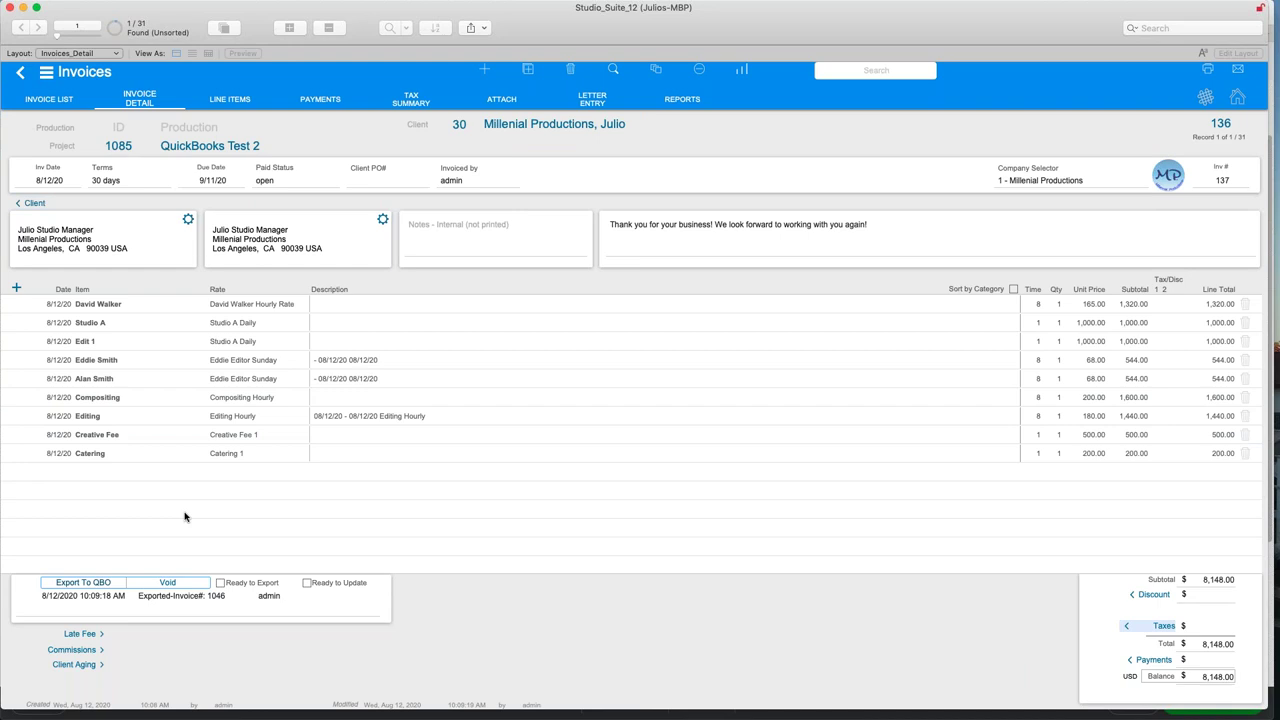
left_click(389, 180)
left_click(453, 243)
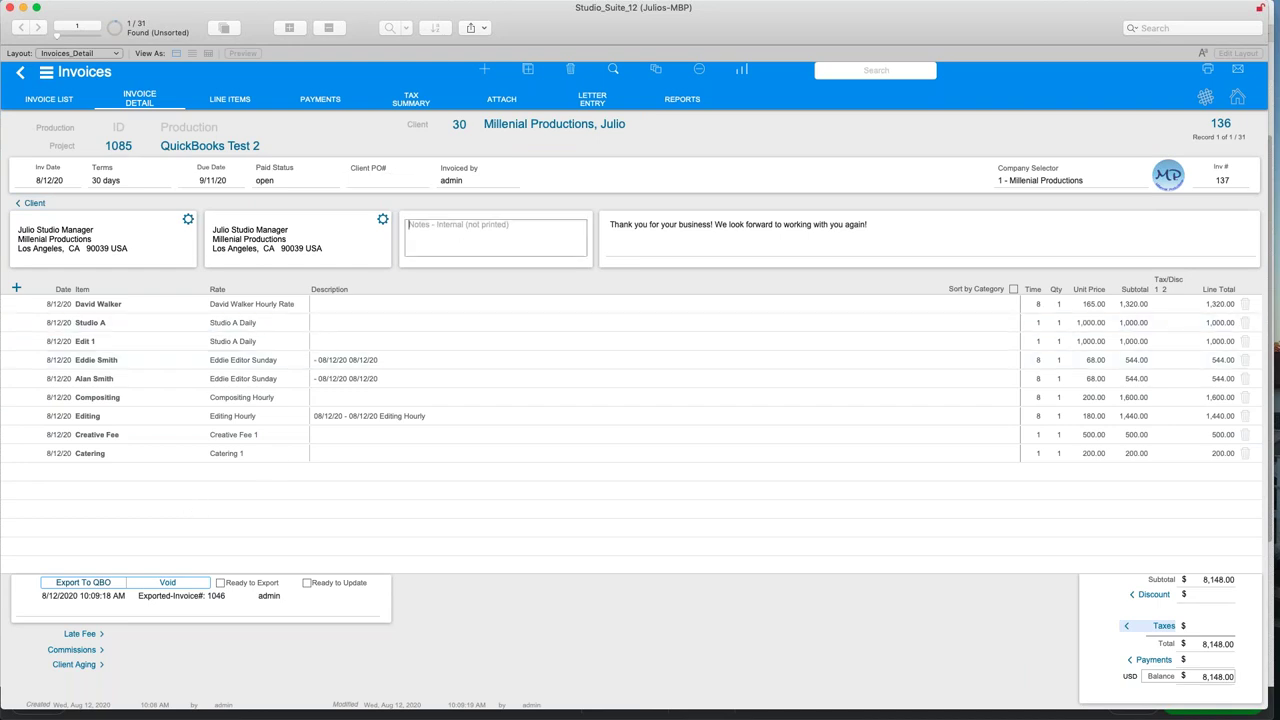
left_click(637, 226)
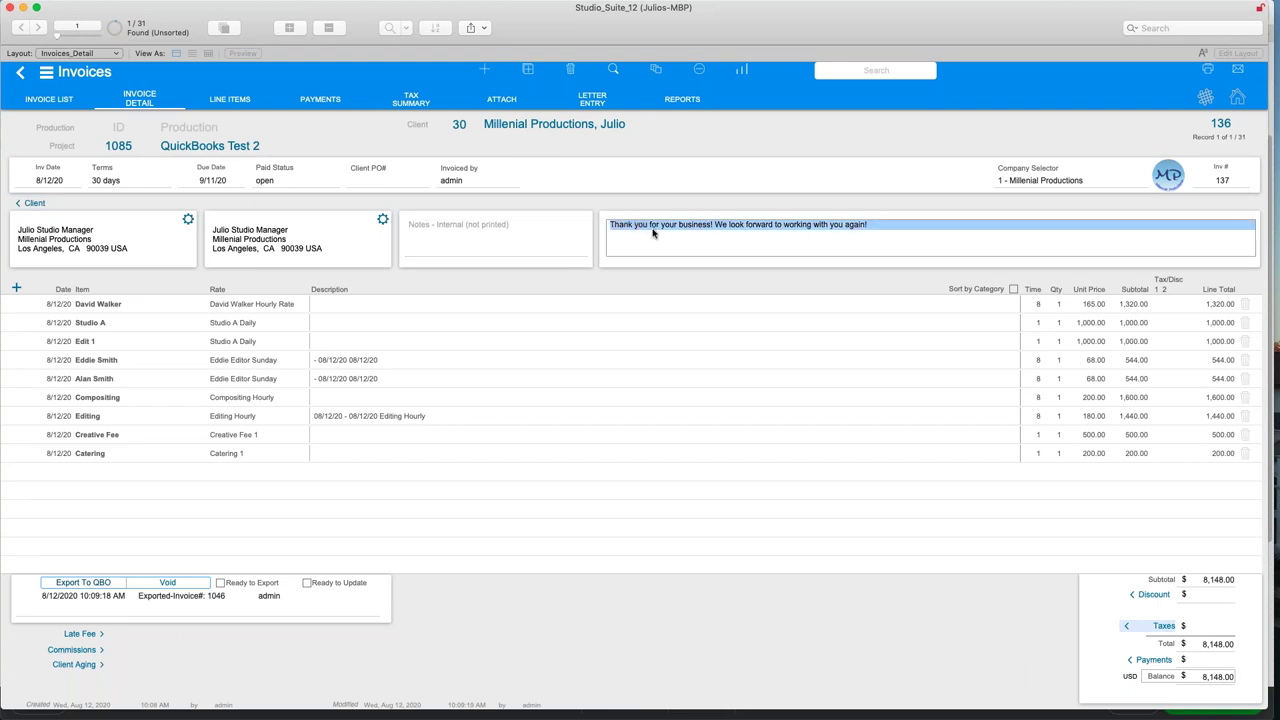
left_click(528, 535)
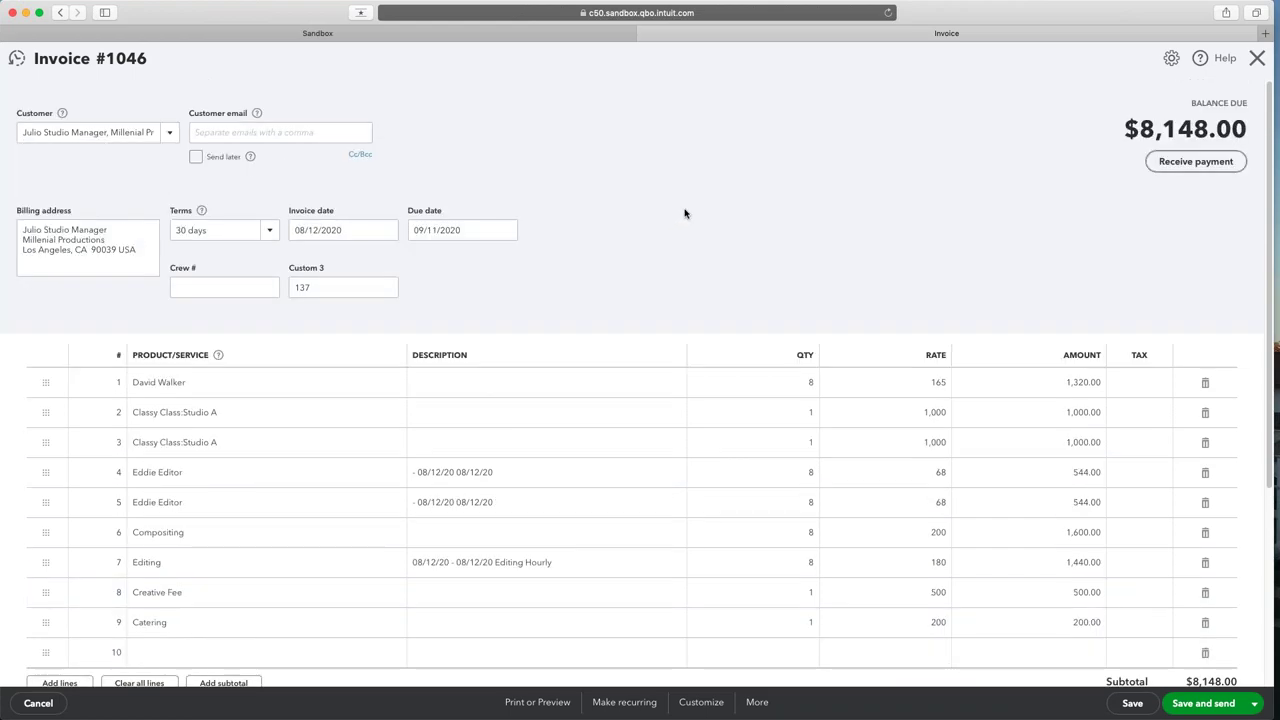
- Review the invoice message and totals in QuickBooks Online, close the invoice without changes and return to Studio Suite
scroll(685, 213, "down", 5)
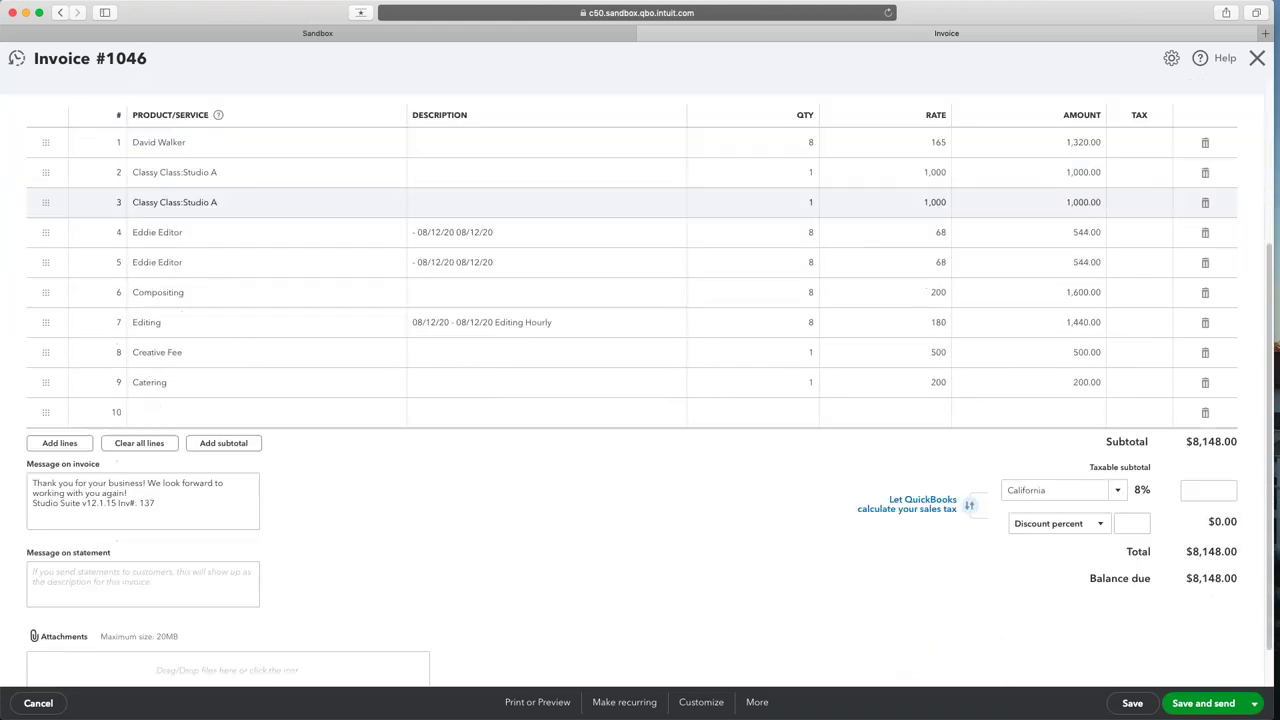
scroll(849, 216, "up", 5)
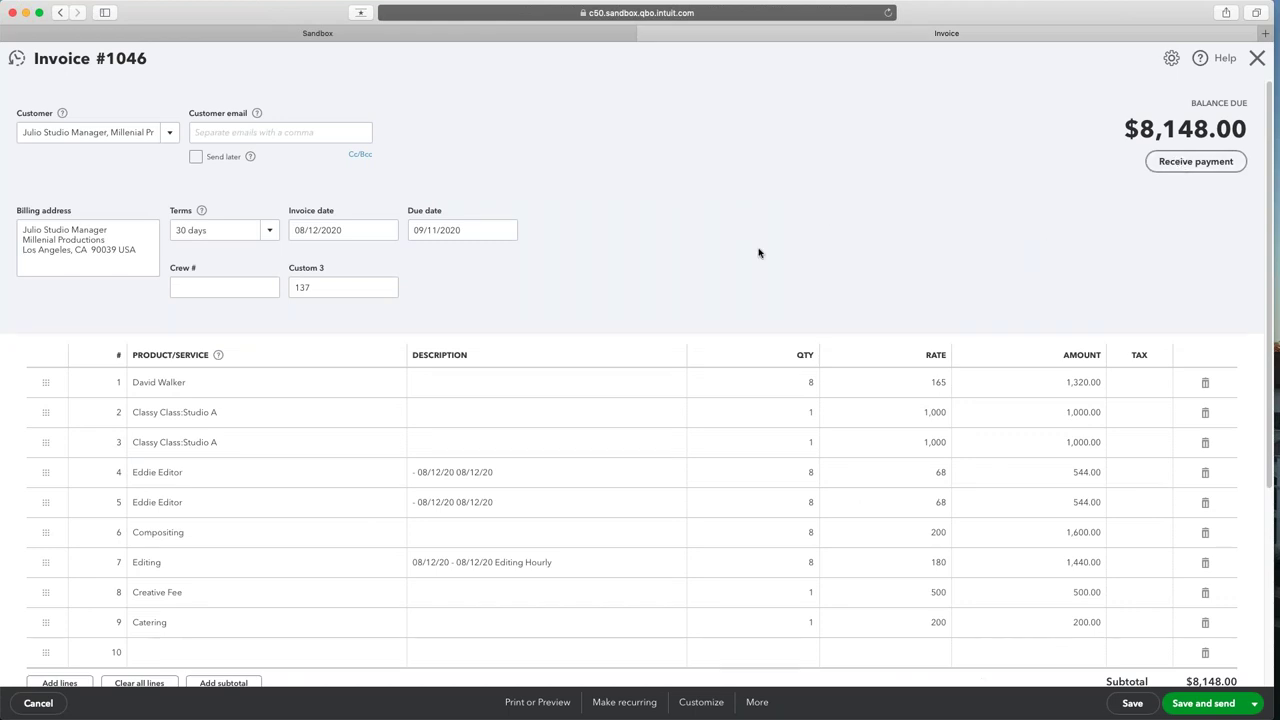
left_click(1257, 58)
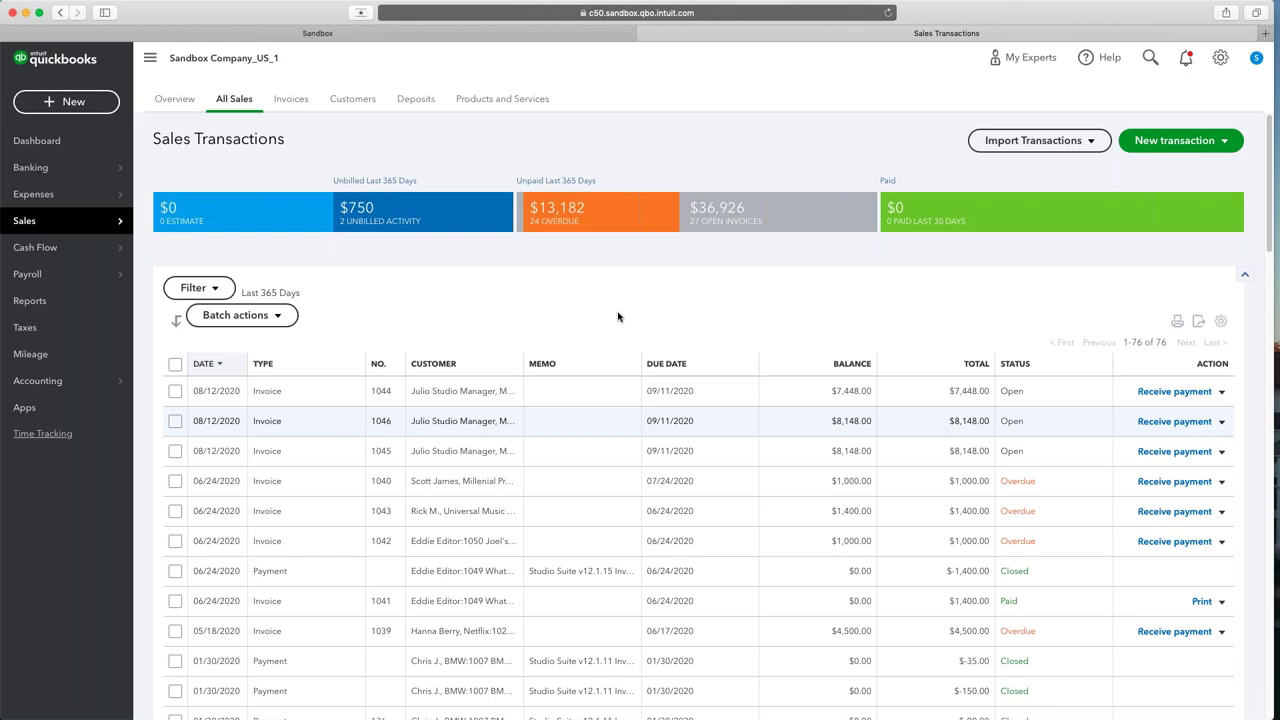
key("super+Tab")
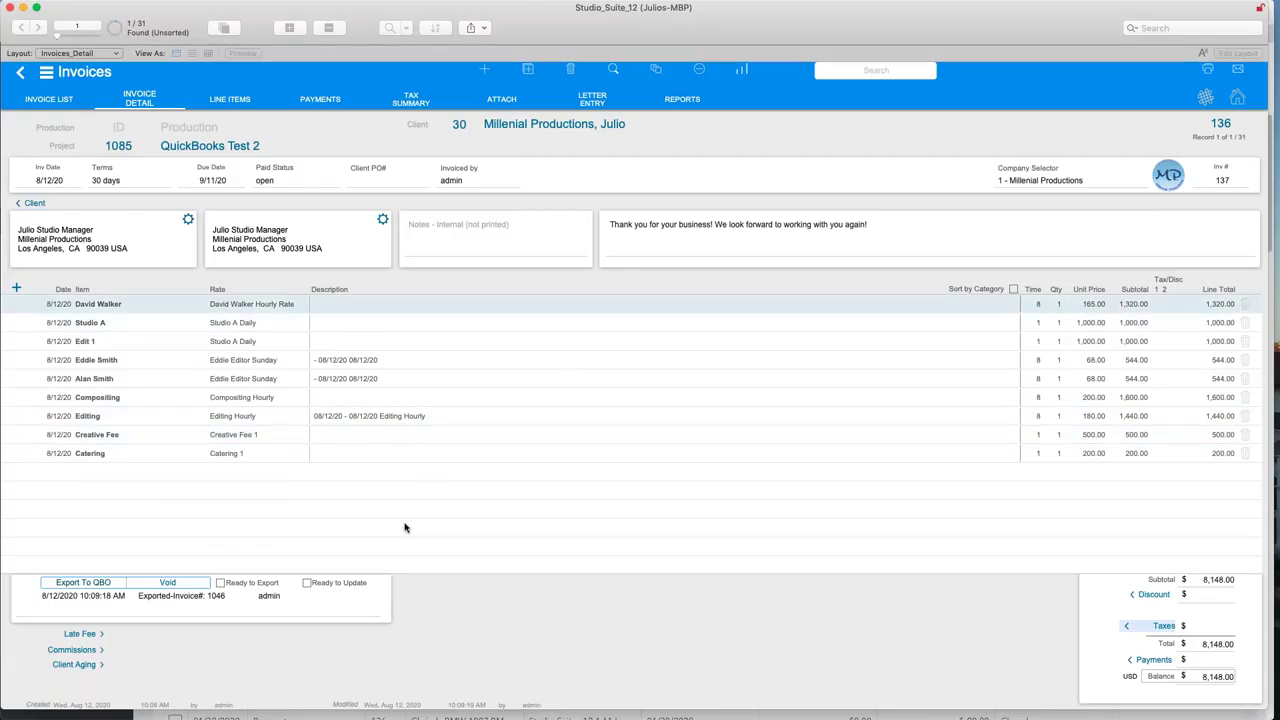